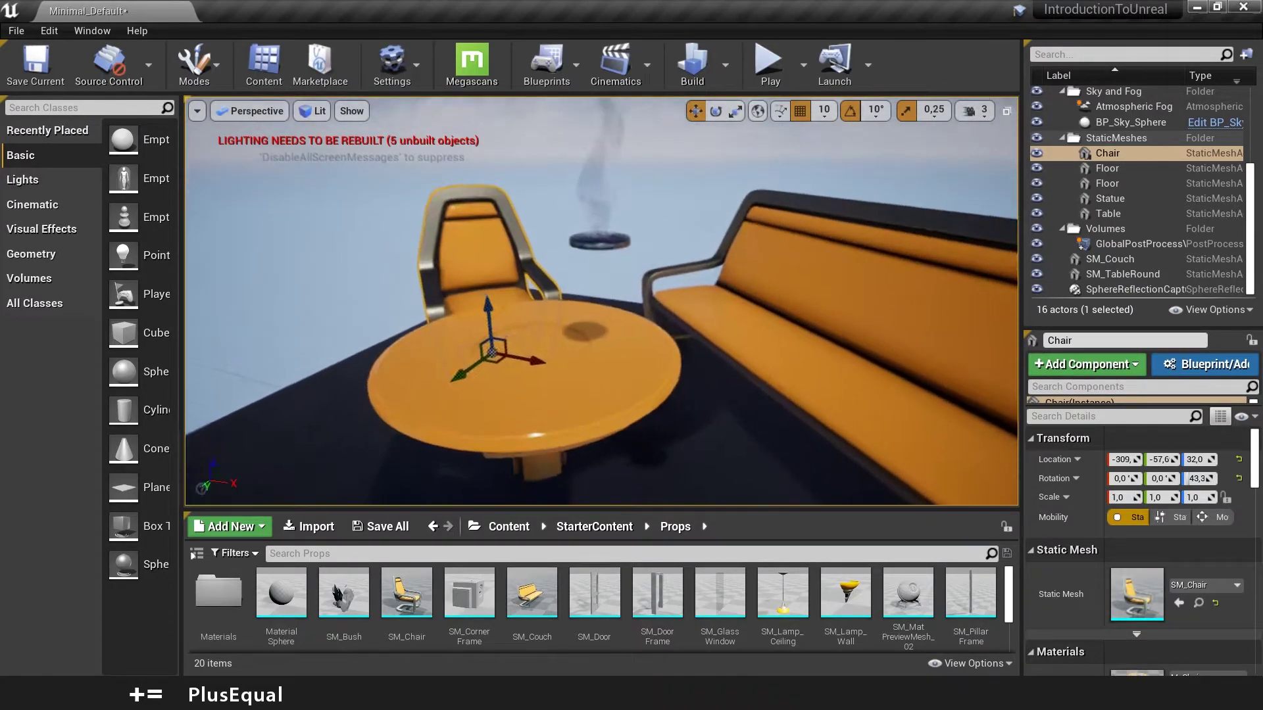
# - Select the statue floating above the table and switch from the single perspective view to the four-viewport layout
pyautogui.scroll(2, 570, 162)
pyautogui.click(606, 187)
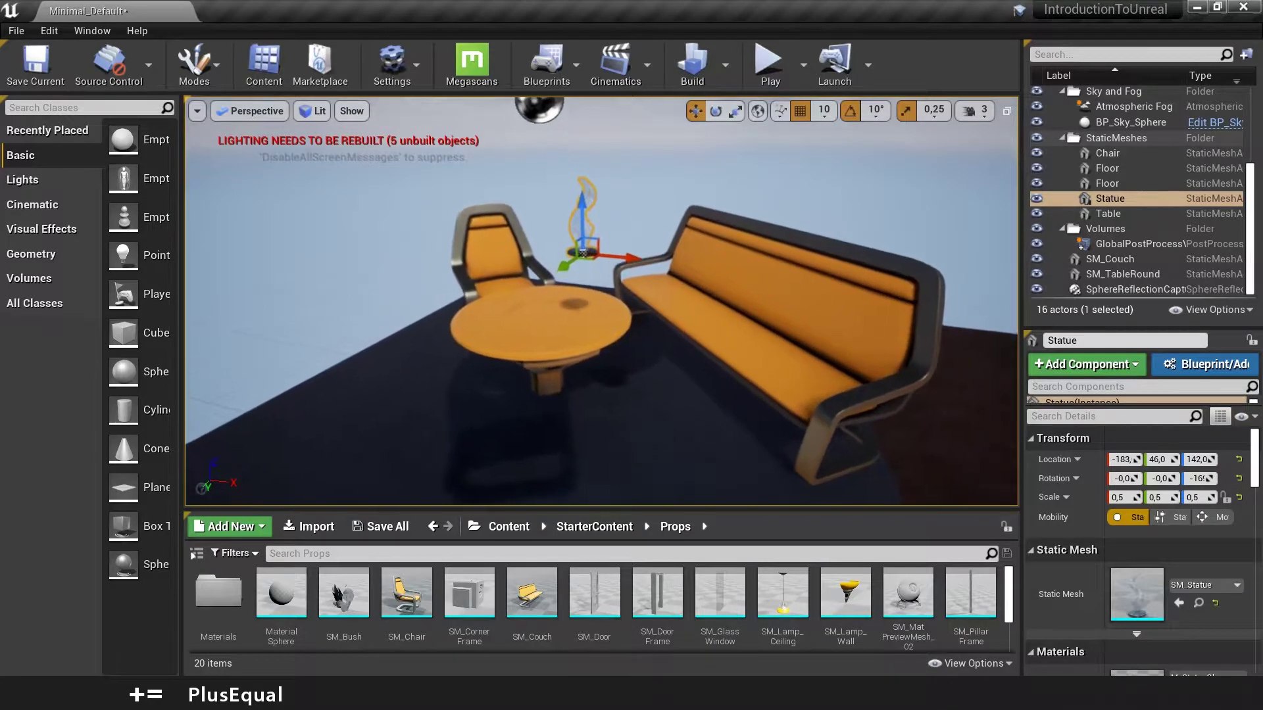
pyautogui.moveTo(606, 186)
pyautogui.mouseDown(button='right')
pyautogui.moveTo(607, 246)
pyautogui.moveTo(605, 197)
pyautogui.moveTo(593, 246)
pyautogui.moveTo(592, 186)
pyautogui.mouseUp(button='right')
pyautogui.click(272, 113)
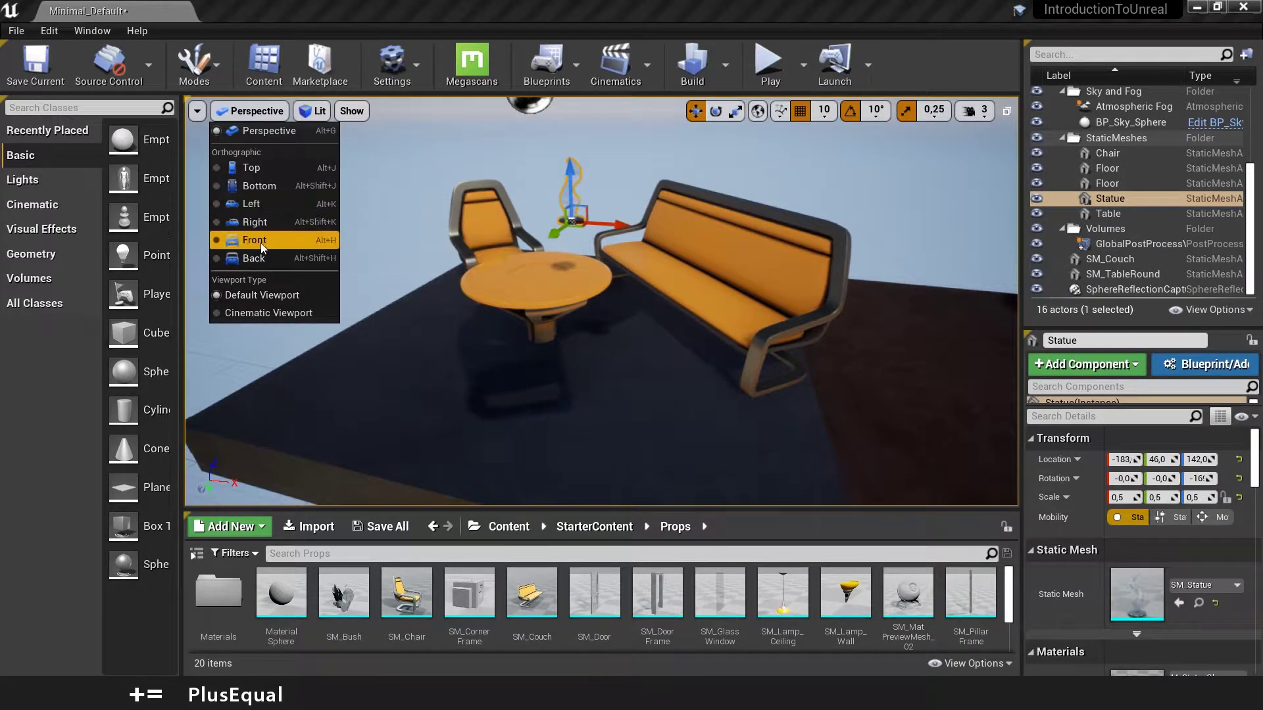
pyautogui.moveTo(421, 217); pyautogui.dragTo(398, 196, button='right')
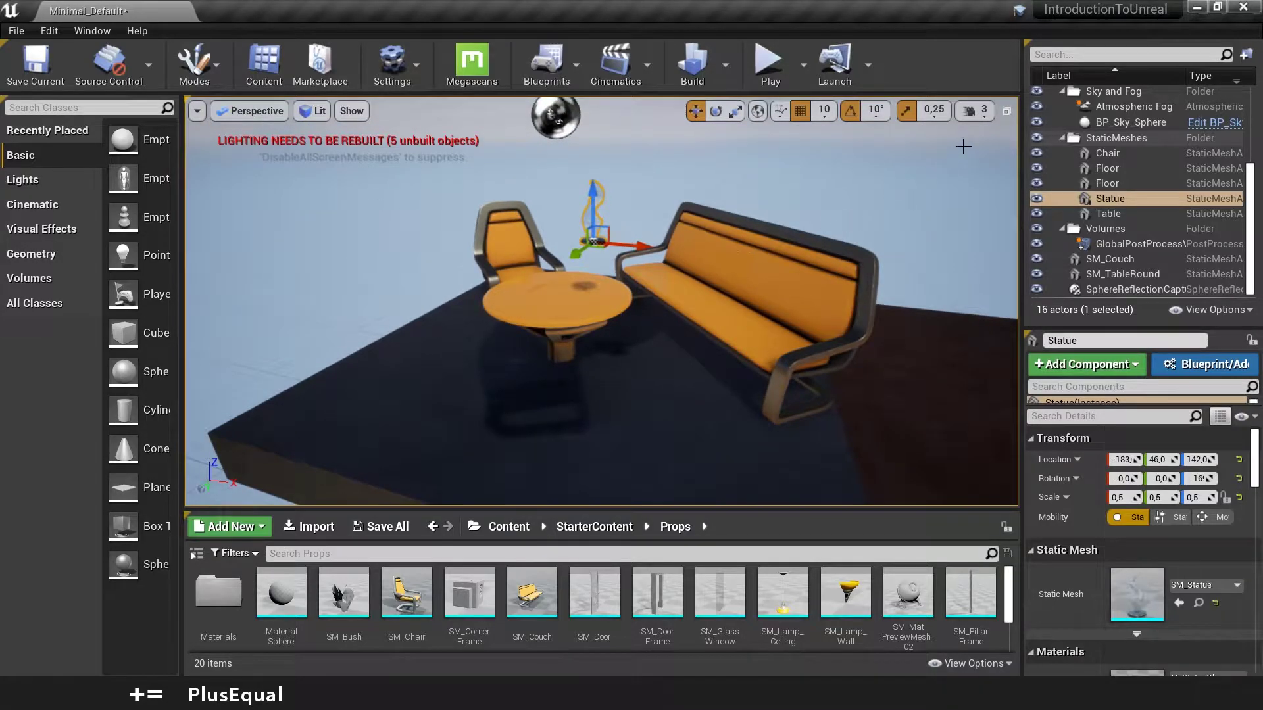
pyautogui.click(1007, 113)
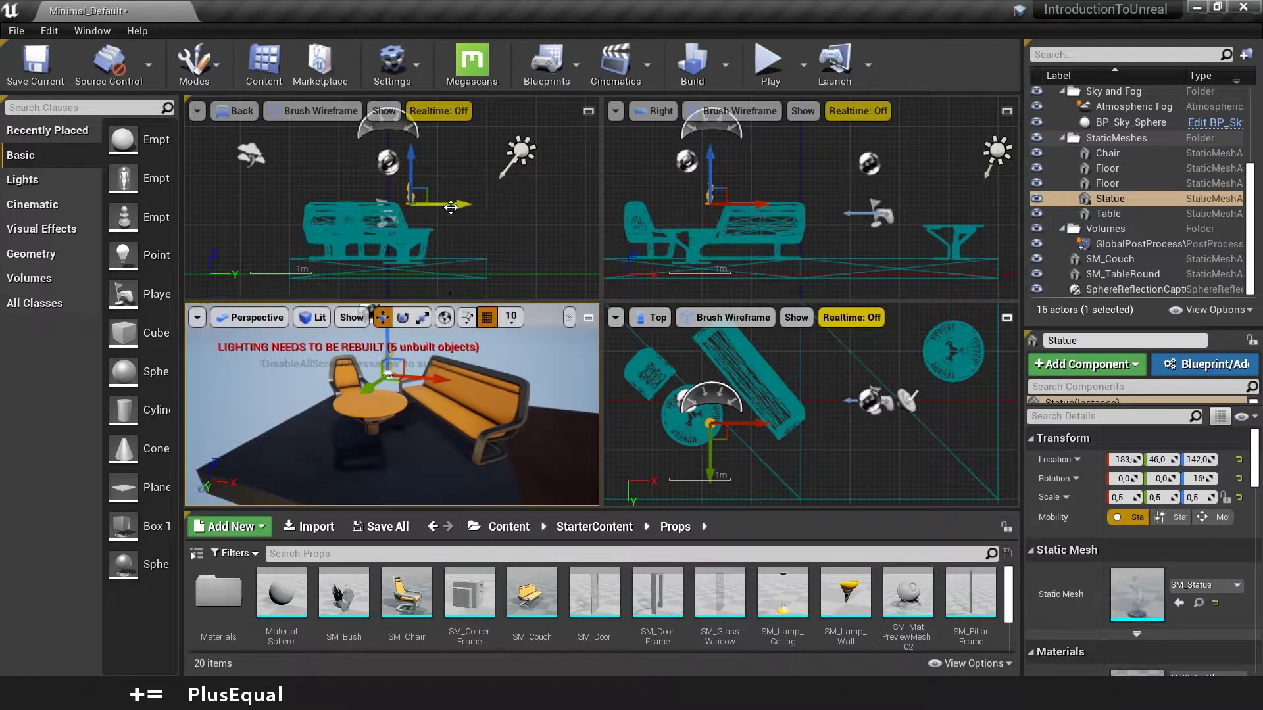
# - Change the Back wireframe viewport to the Front orthographic view
pyautogui.moveTo(298, 209)
pyautogui.mouseDown(button='right')
pyautogui.moveTo(320, 206)
pyautogui.moveTo(299, 196)
pyautogui.mouseUp(button='right')
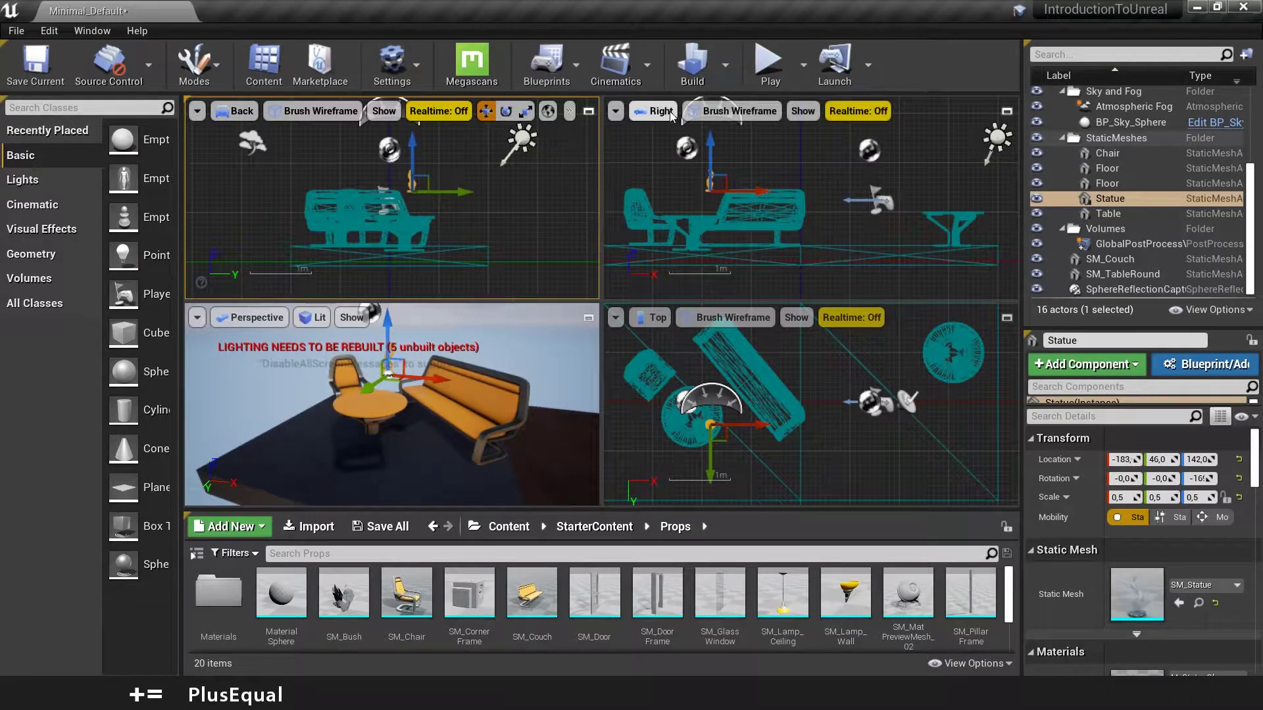
pyautogui.click(242, 113)
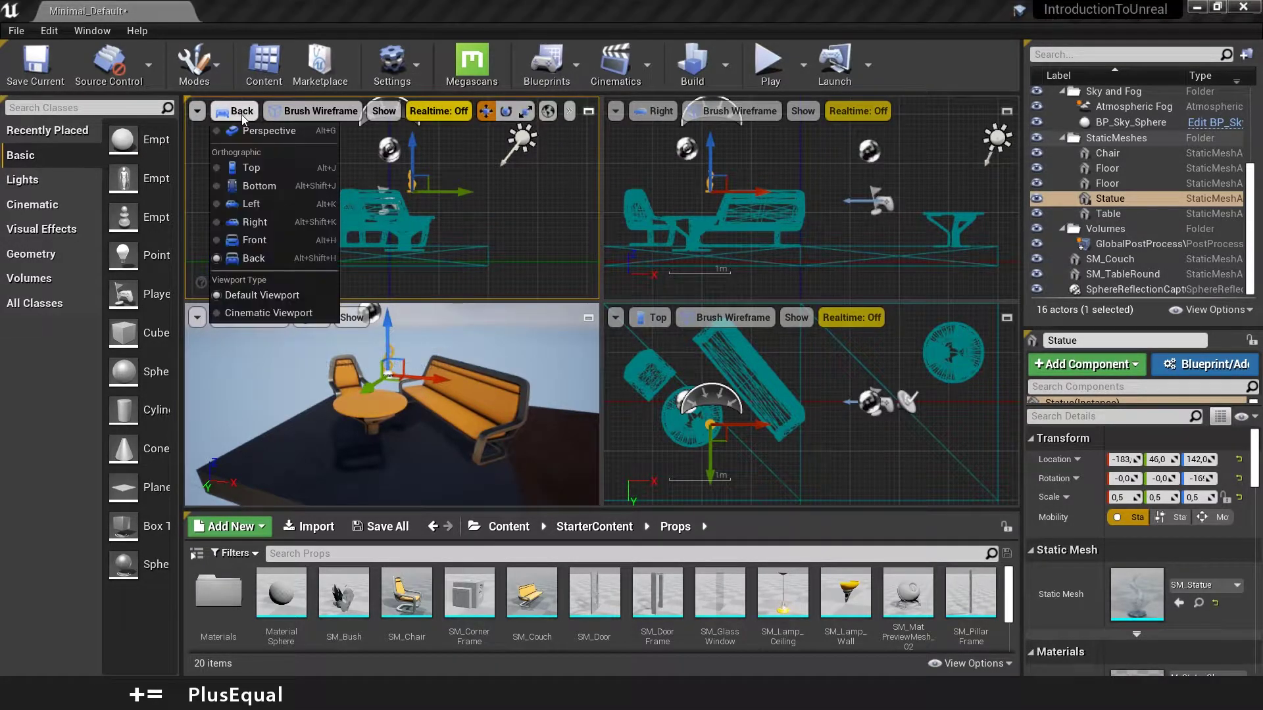
pyautogui.click(273, 241)
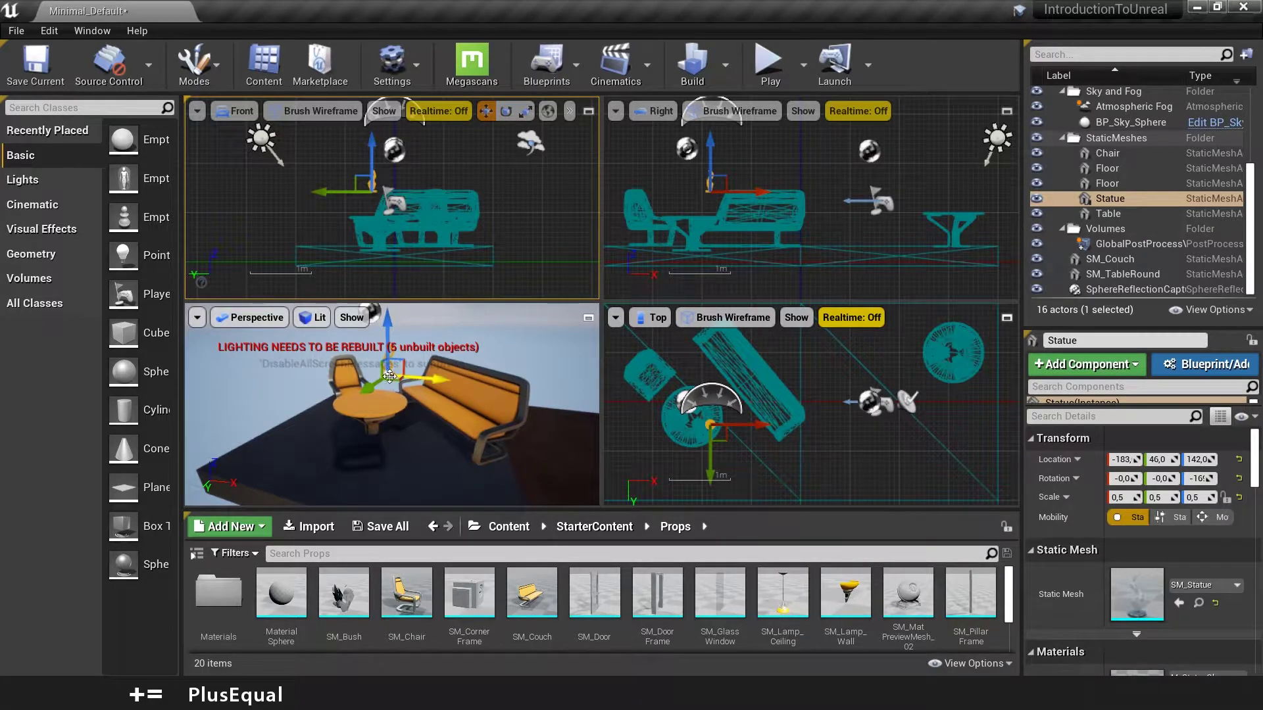
# - Select the table and then the statue to compare how each is highlighted across the four viewports
pyautogui.moveTo(328, 385); pyautogui.dragTo(358, 395, button='right')
pyautogui.moveTo(362, 490)
pyautogui.mouseDown(button='right')
pyautogui.moveTo(388, 441)
pyautogui.moveTo(373, 470)
pyautogui.mouseUp(button='right')
pyautogui.moveTo(397, 426)
pyautogui.mouseDown(button='right')
pyautogui.moveTo(398, 467)
pyautogui.moveTo(383, 438)
pyautogui.mouseUp(button='right')
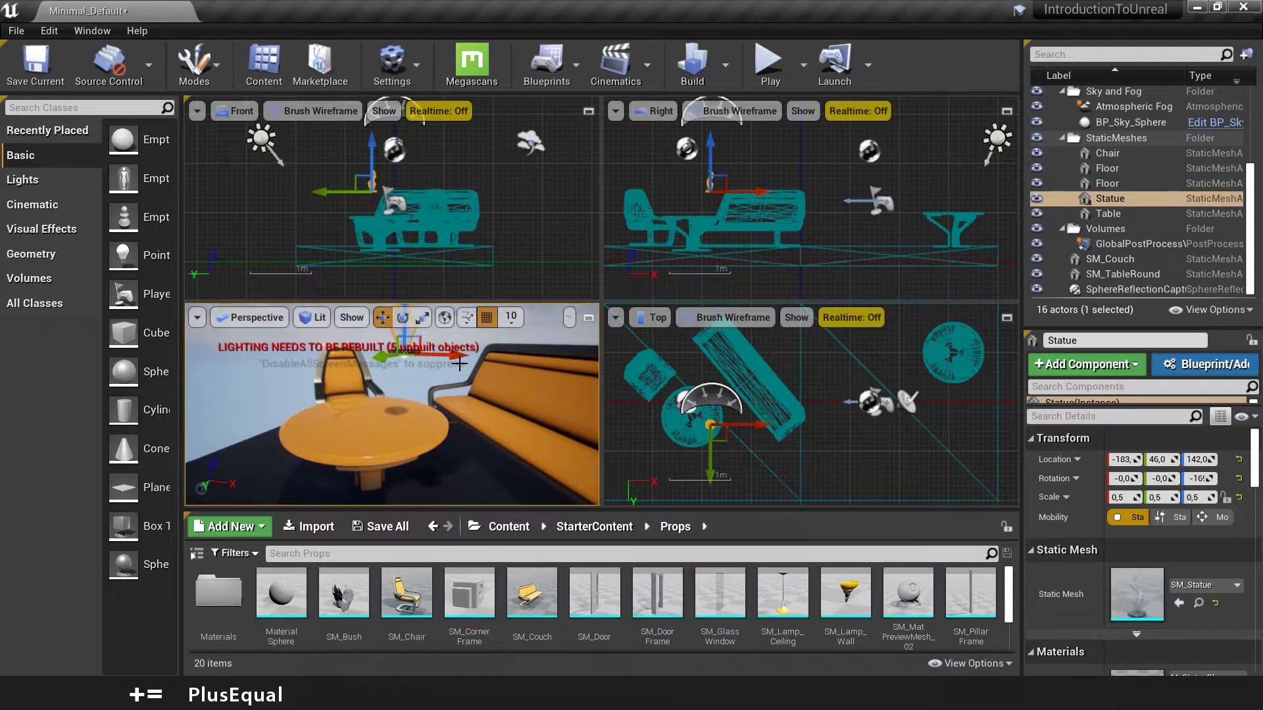
pyautogui.click(358, 421)
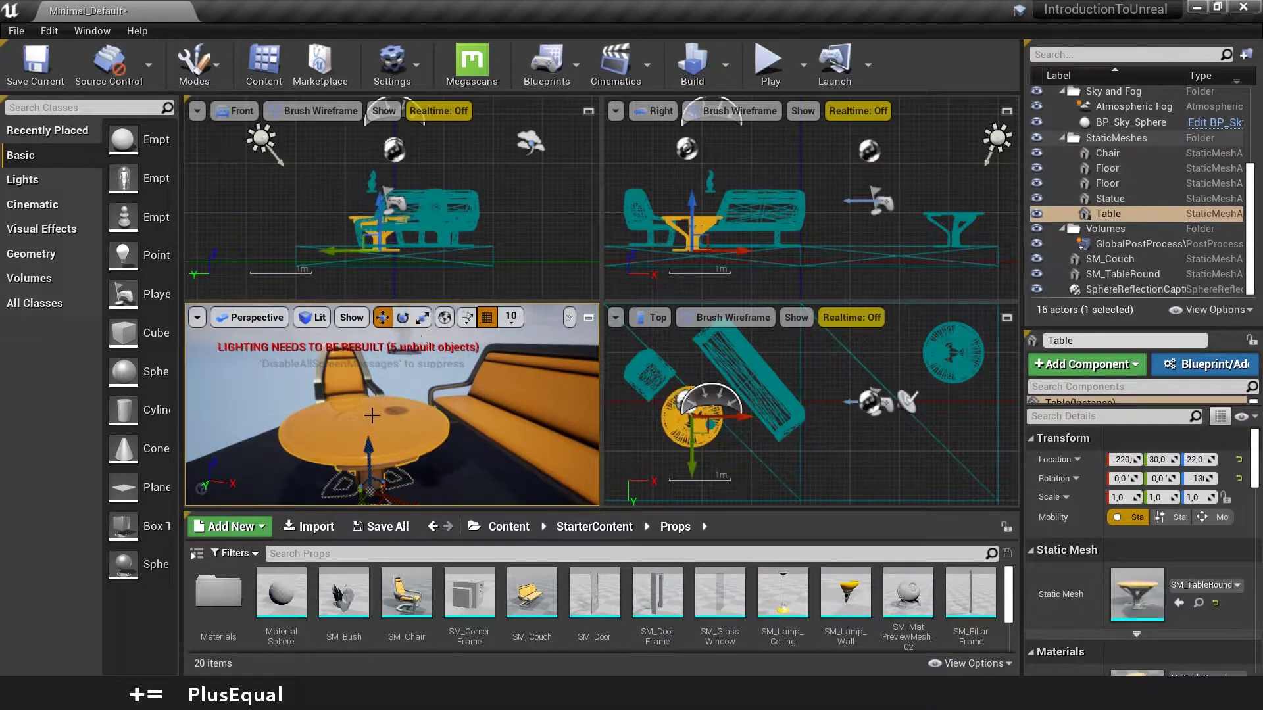
pyautogui.moveTo(407, 419); pyautogui.dragTo(407, 382, button='right')
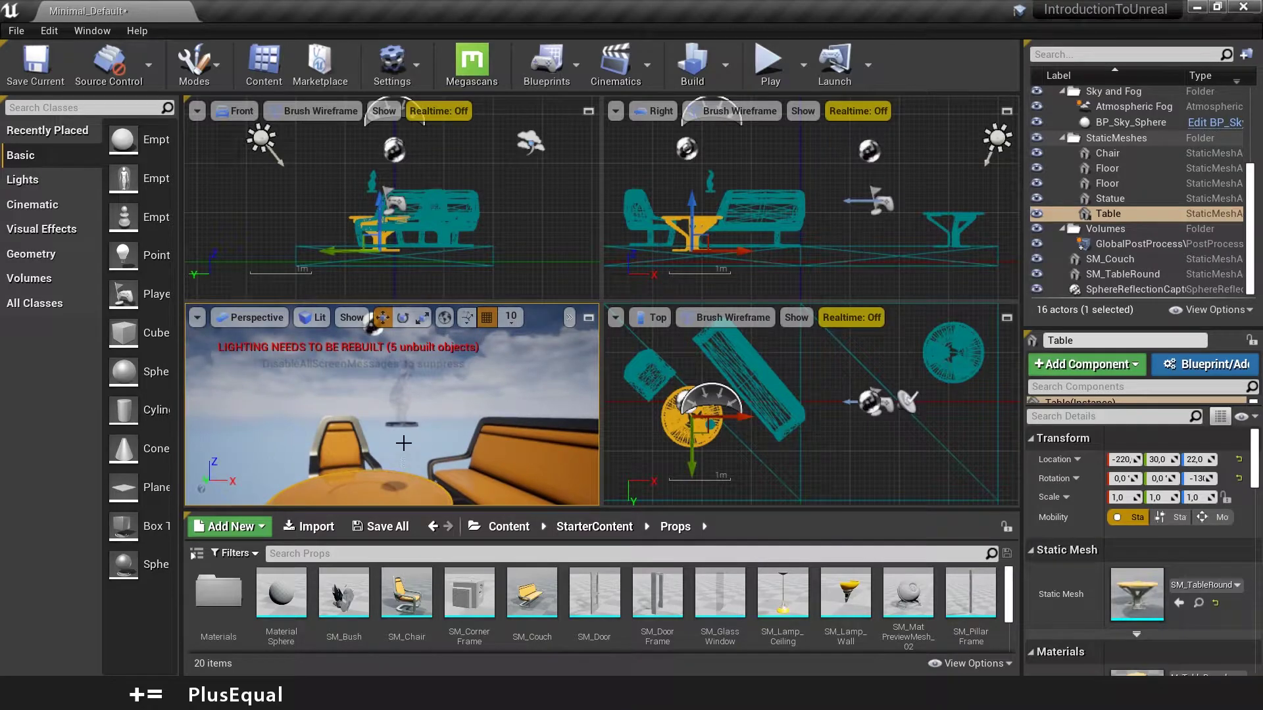
pyautogui.click(398, 400)
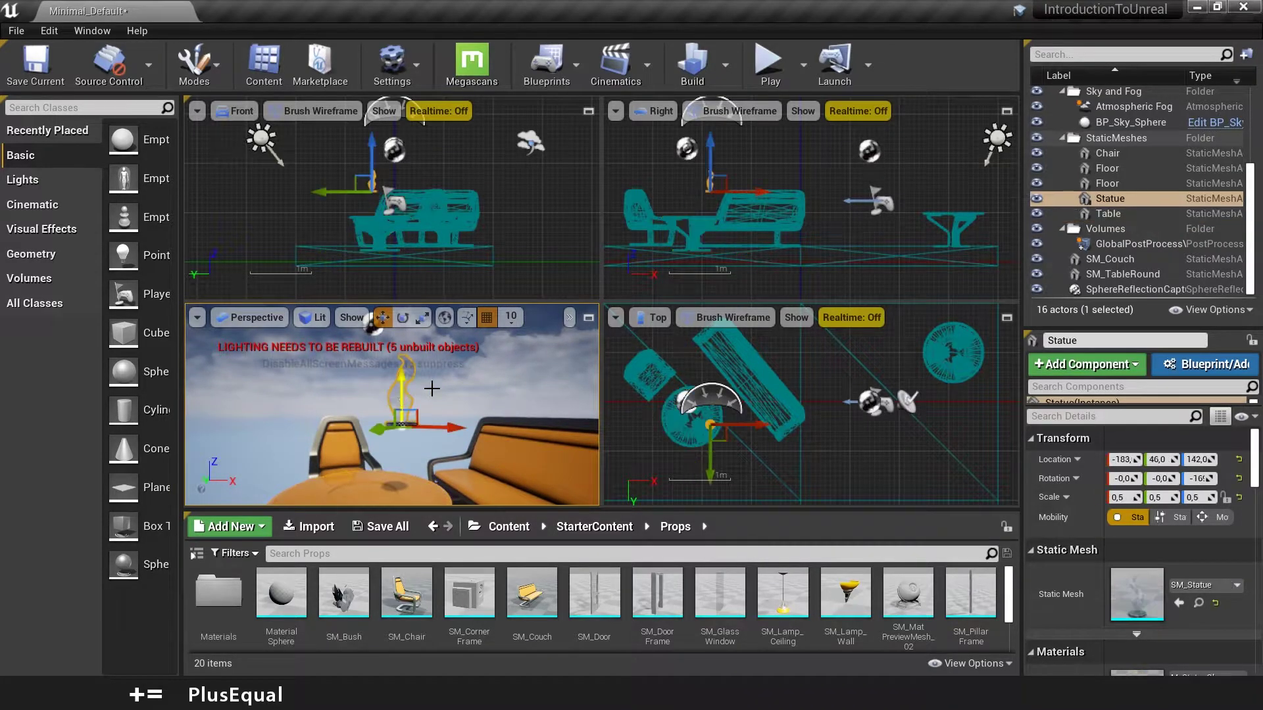
pyautogui.moveTo(433, 389); pyautogui.dragTo(426, 403, button='right')
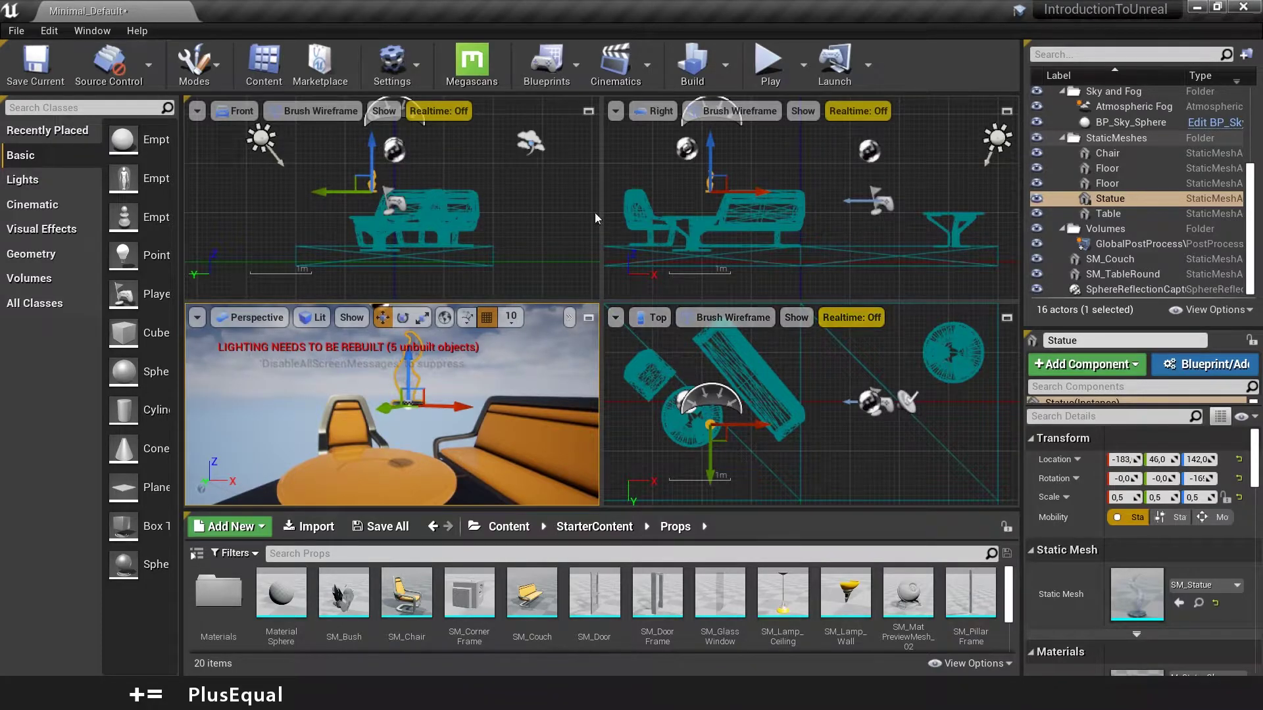
# - Focus the perspective and orthographic viewports on the selected statue
pyautogui.moveTo(395, 195); pyautogui.dragTo(431, 232, button='right')
pyautogui.scroll(5, 432, 229)
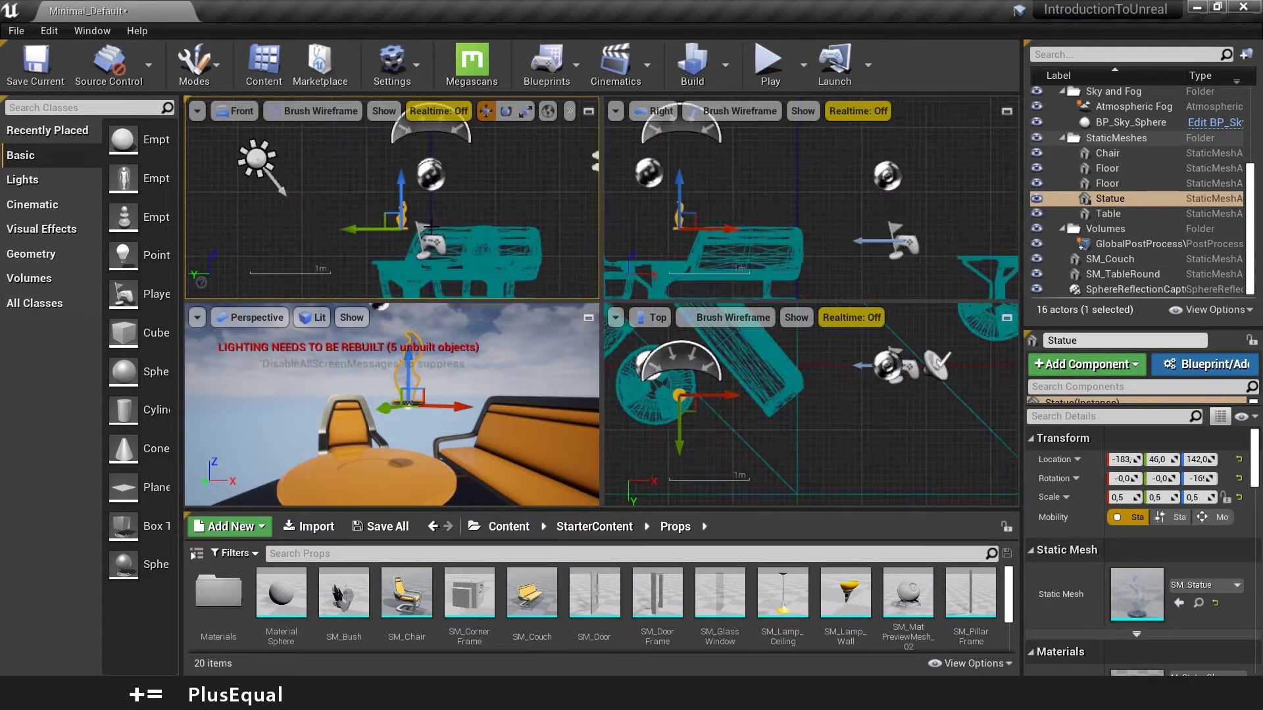
pyautogui.moveTo(425, 428); pyautogui.dragTo(421, 421, button='right')
pyautogui.press('f')
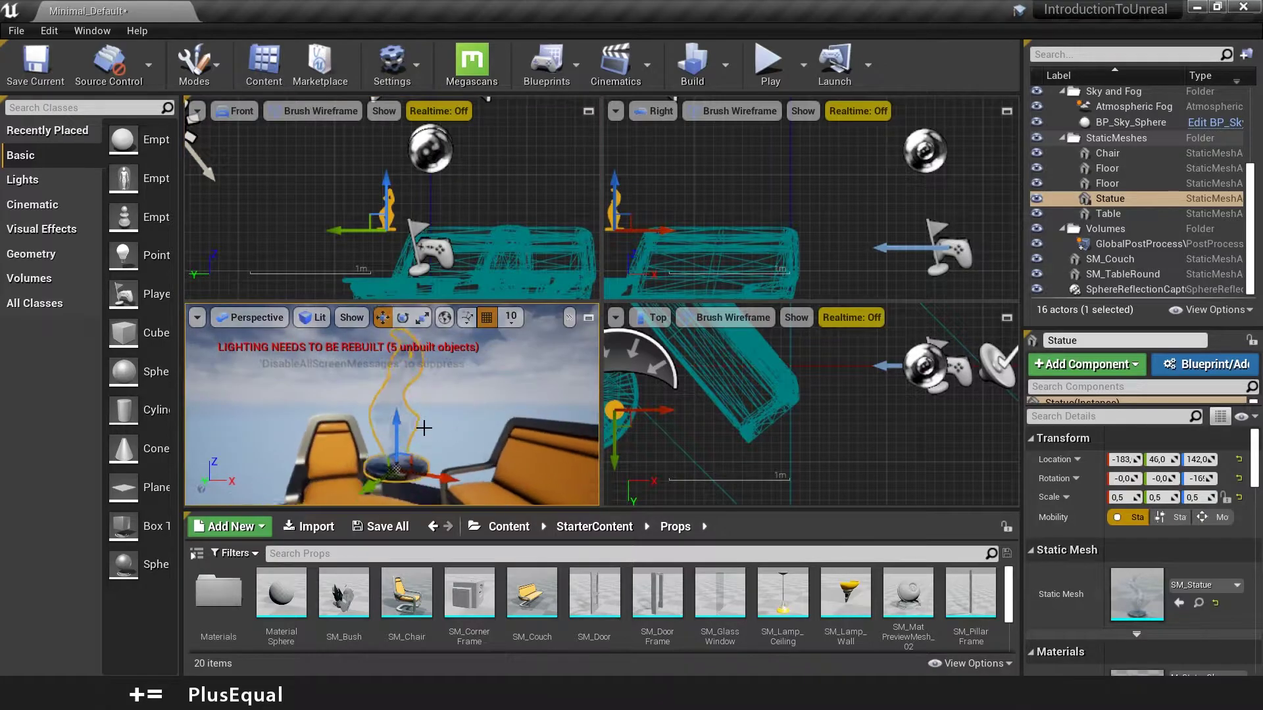
pyautogui.moveTo(389, 201); pyautogui.dragTo(401, 201, button='right')
pyautogui.press('f')
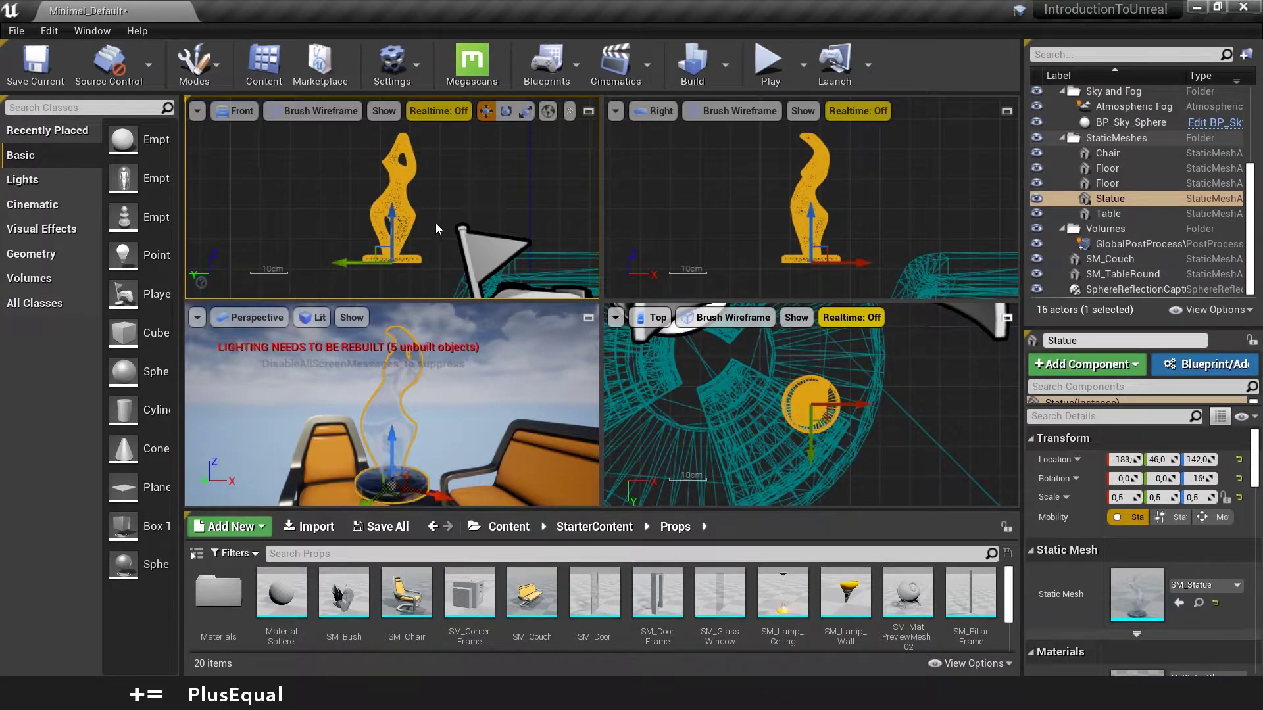
# - Lower the statue along Z in the Front view to location 92 so its base rests on the tabletop
pyautogui.moveTo(436, 215); pyautogui.dragTo(443, 119, button='right')
pyautogui.scroll(-2, 451, 163)
pyautogui.moveTo(456, 168)
pyautogui.mouseDown(button='right')
pyautogui.moveTo(424, 132)
pyautogui.moveTo(451, 188)
pyautogui.mouseUp(button='right')
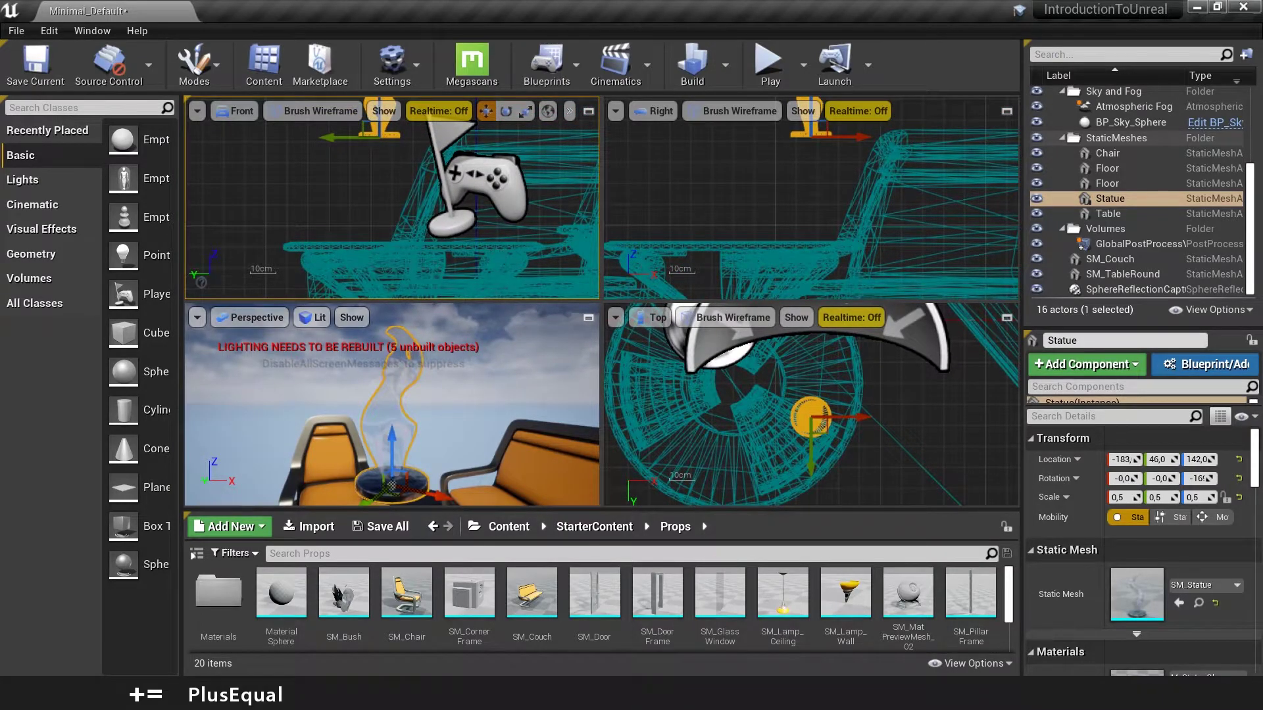
pyautogui.moveTo(432, 237); pyautogui.dragTo(366, 125, button='right')
pyautogui.moveTo(351, 212); pyautogui.dragTo(431, 262, button='right')
pyautogui.moveTo(409, 171); pyautogui.dragTo(408, 250, button='right')
pyautogui.moveTo(396, 135); pyautogui.dragTo(398, 235)
pyautogui.press('f')
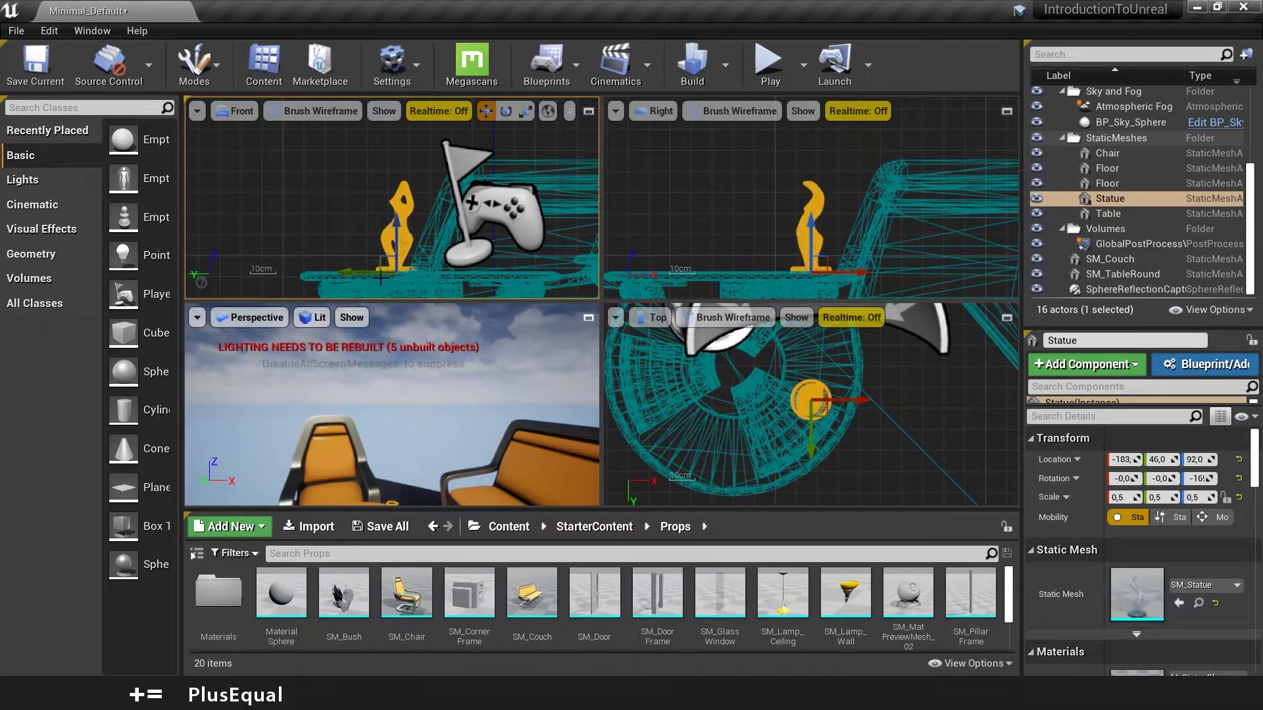
pyautogui.moveTo(406, 261); pyautogui.dragTo(406, 189, button='right')
pyautogui.scroll(3, 406, 191)
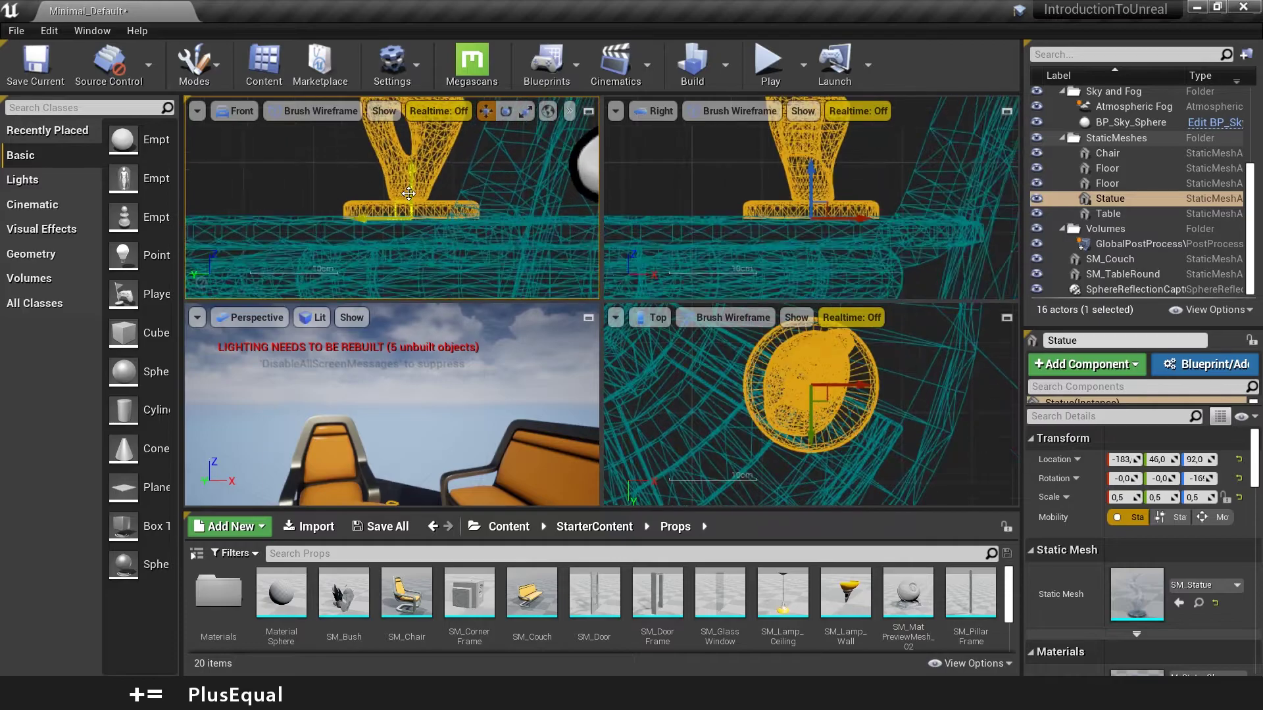
pyautogui.scroll(-1, 407, 197)
pyautogui.moveTo(466, 385); pyautogui.dragTo(444, 402, button='right')
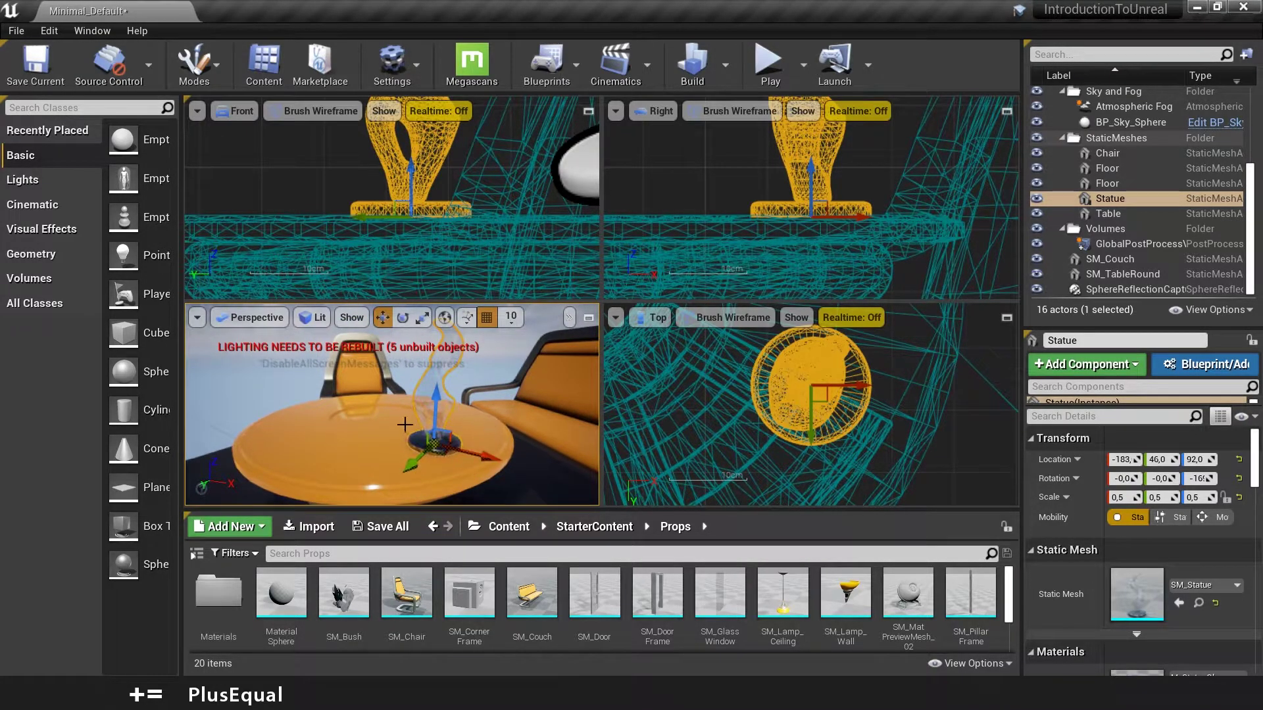
# - Move the statue along X in the Right view to about -223, towards the middle of the table
pyautogui.scroll(2, 445, 230)
pyautogui.moveTo(445, 230); pyautogui.dragTo(443, 214, button='right')
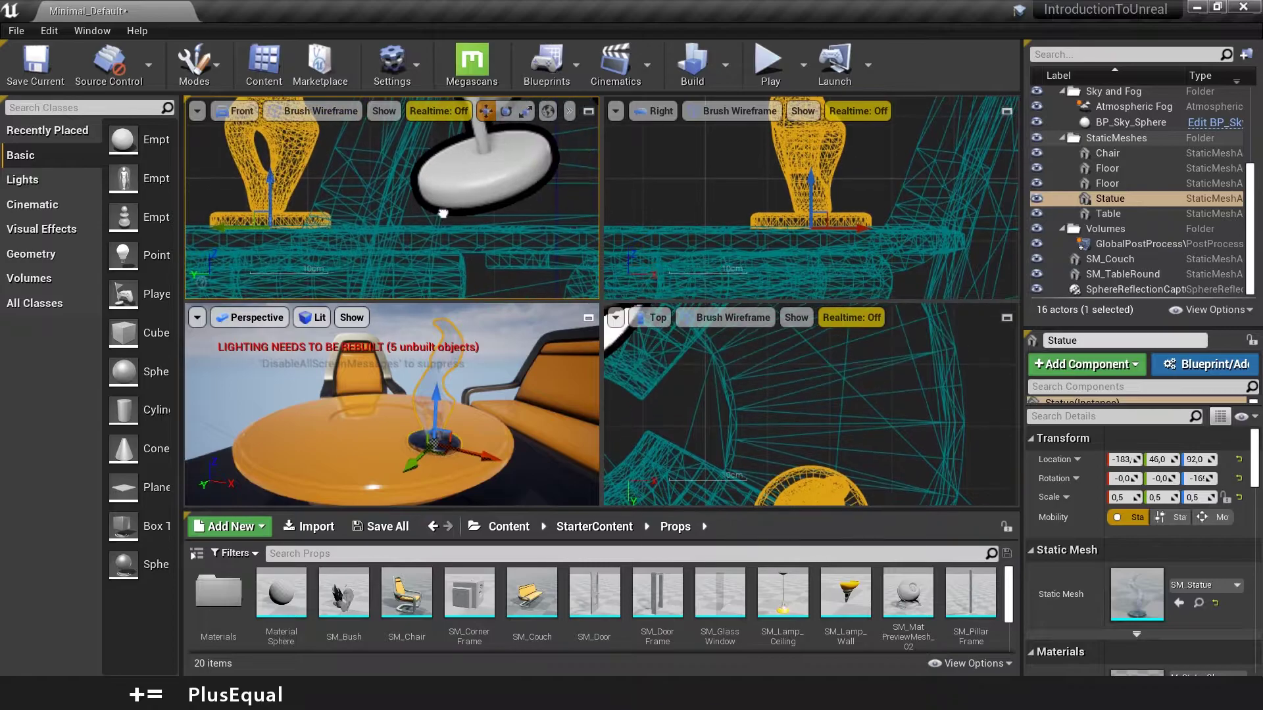
pyautogui.moveTo(740, 215); pyautogui.dragTo(864, 185, button='right')
pyautogui.scroll(-5, 768, 201)
pyautogui.moveTo(968, 195); pyautogui.dragTo(845, 182)
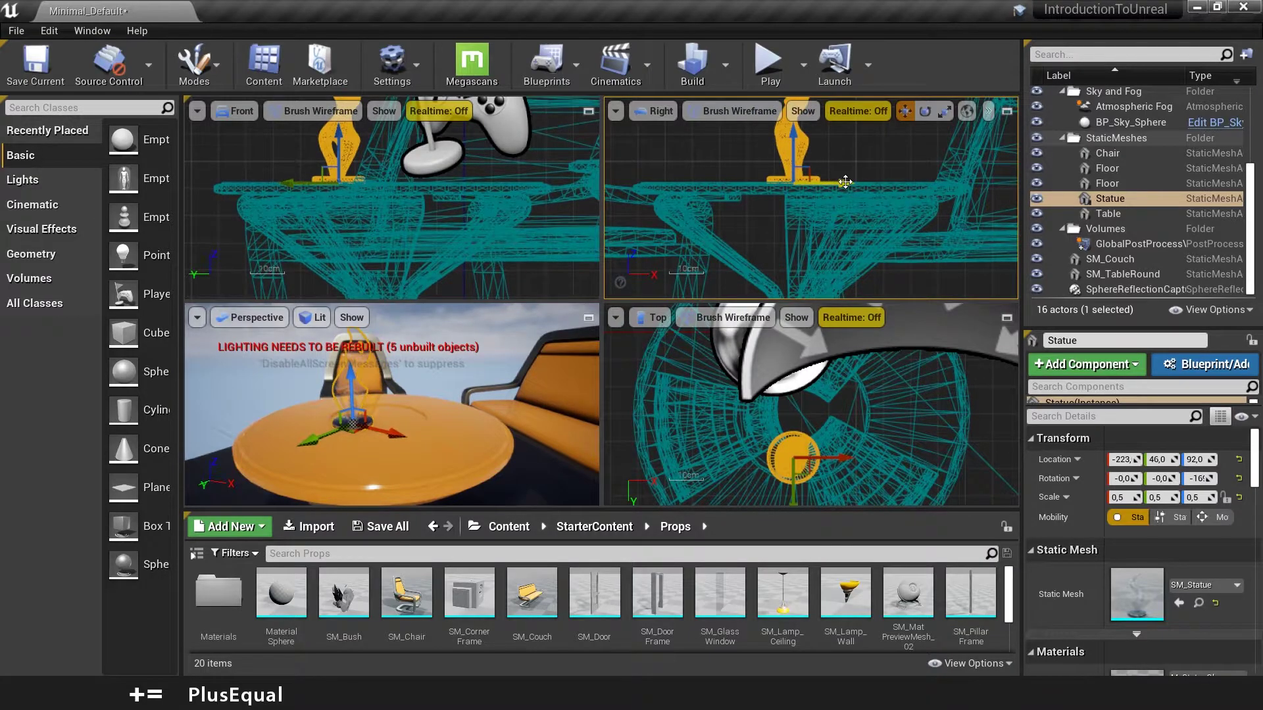
# - Move the statue along Y in the Top view to 26, towards the centre of the round table
pyautogui.moveTo(886, 448); pyautogui.dragTo(823, 434, button='right')
pyautogui.scroll(-1, 932, 356)
pyautogui.scroll(2, 829, 436)
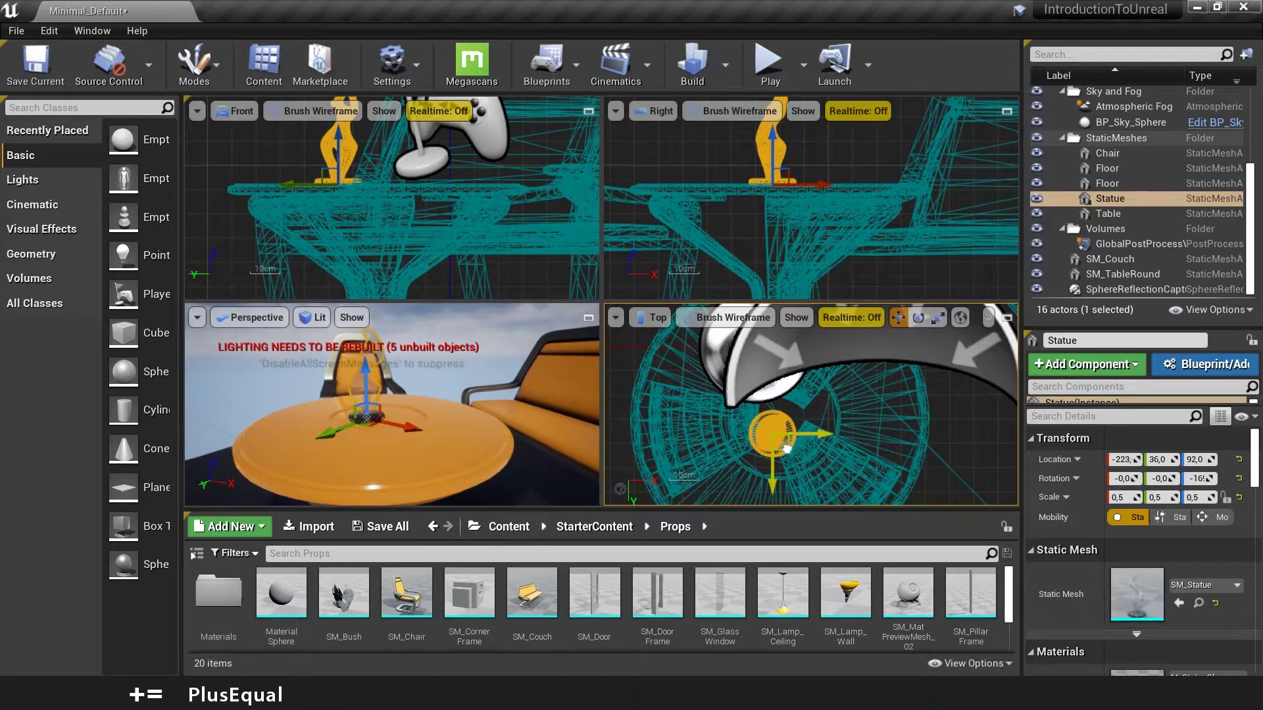
pyautogui.moveTo(786, 454); pyautogui.dragTo(794, 432)
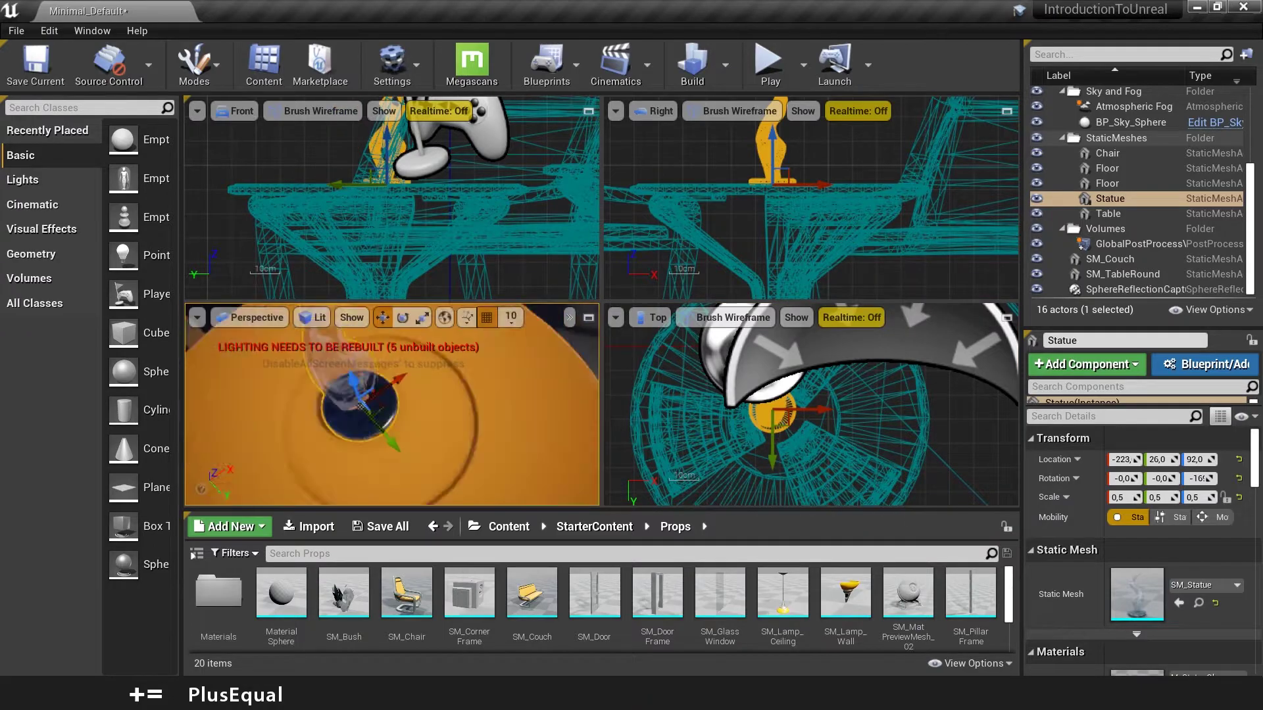
# - Set the position grid snap to 5 and shift the statue in the Top view to about X -218, Y 31
pyautogui.moveTo(392, 404)
pyautogui.mouseDown(button='right')
pyautogui.moveTo(394, 421)
pyautogui.moveTo(408, 411)
pyautogui.moveTo(392, 381)
pyautogui.mouseUp(button='right')
pyautogui.press('f')
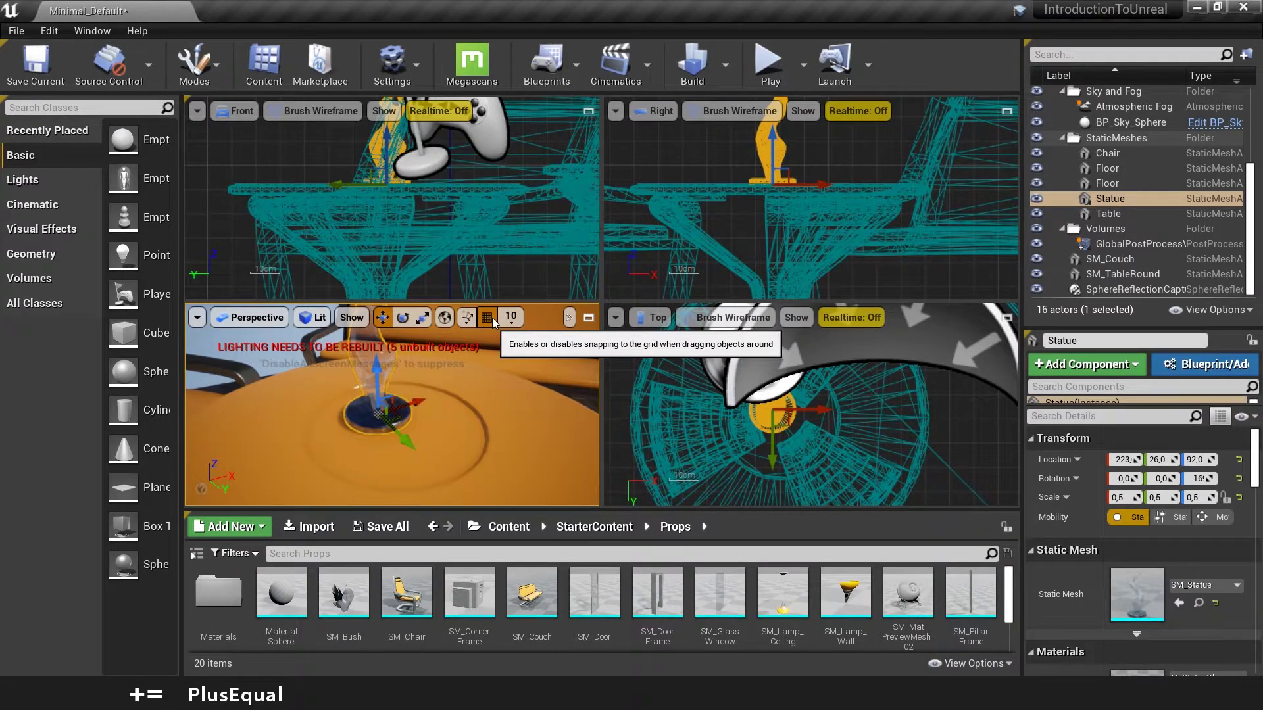
pyautogui.click(511, 317)
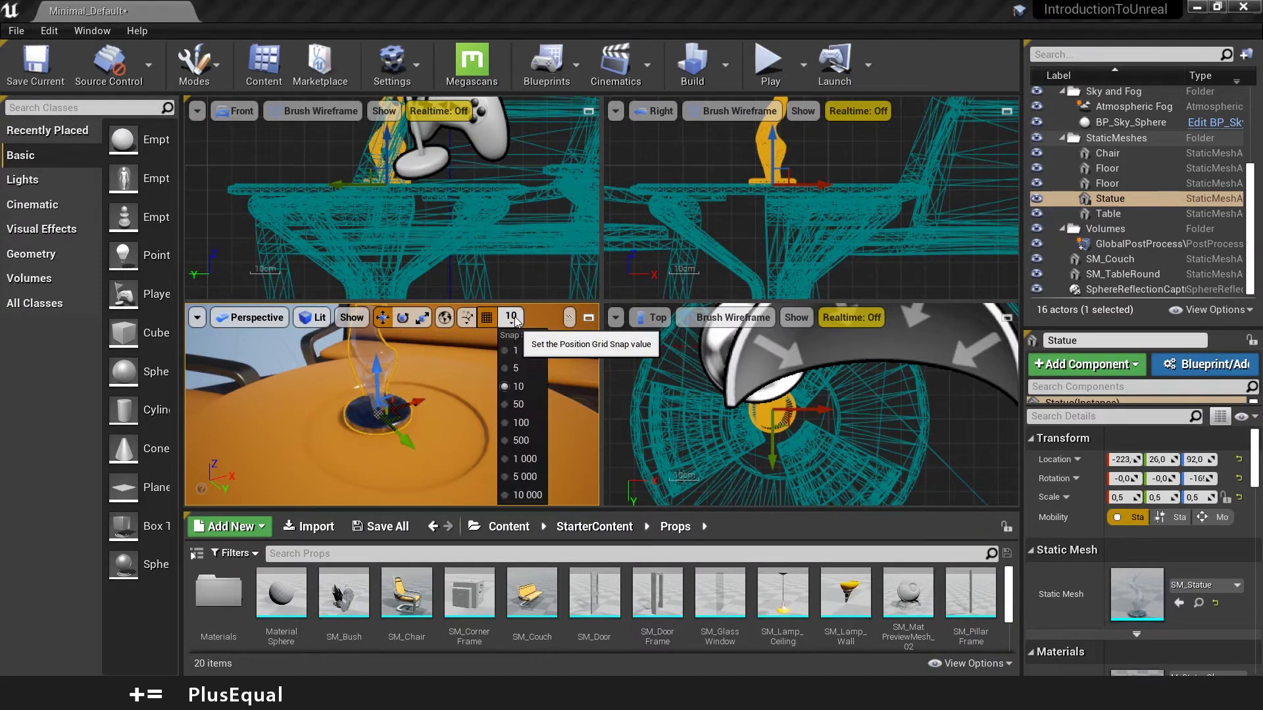
pyautogui.click(507, 368)
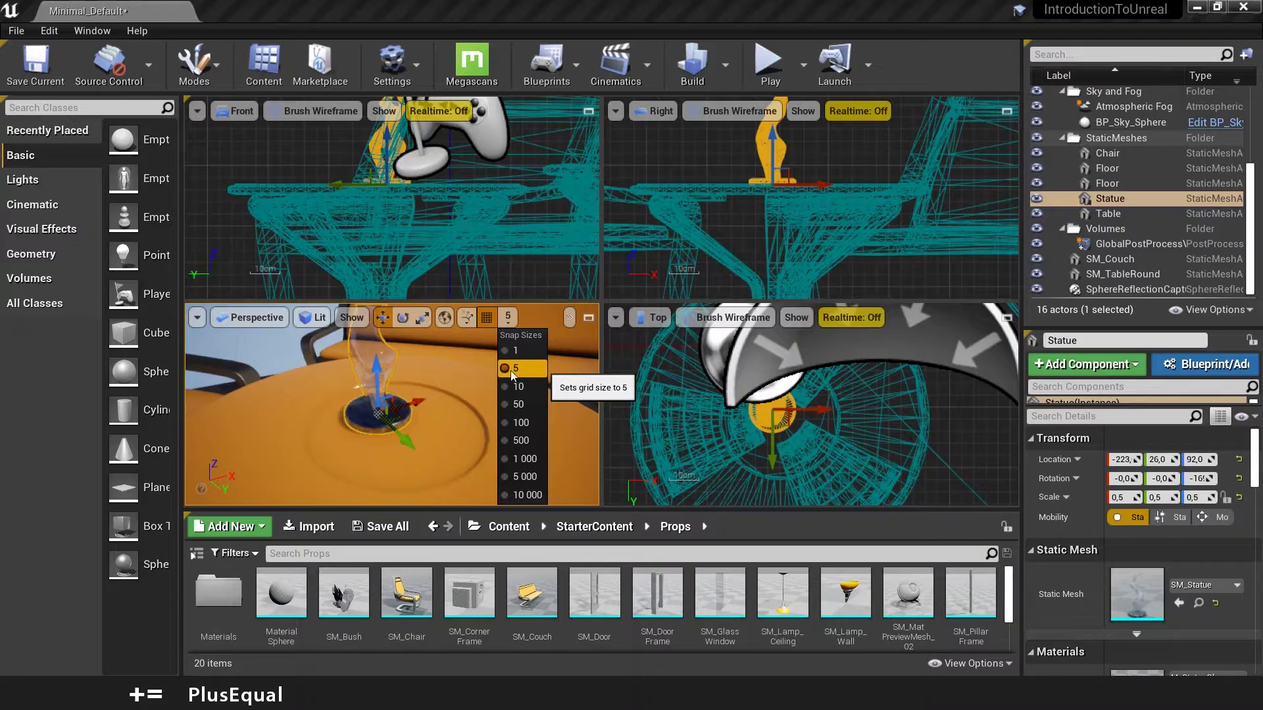
pyautogui.scroll(2, 797, 425)
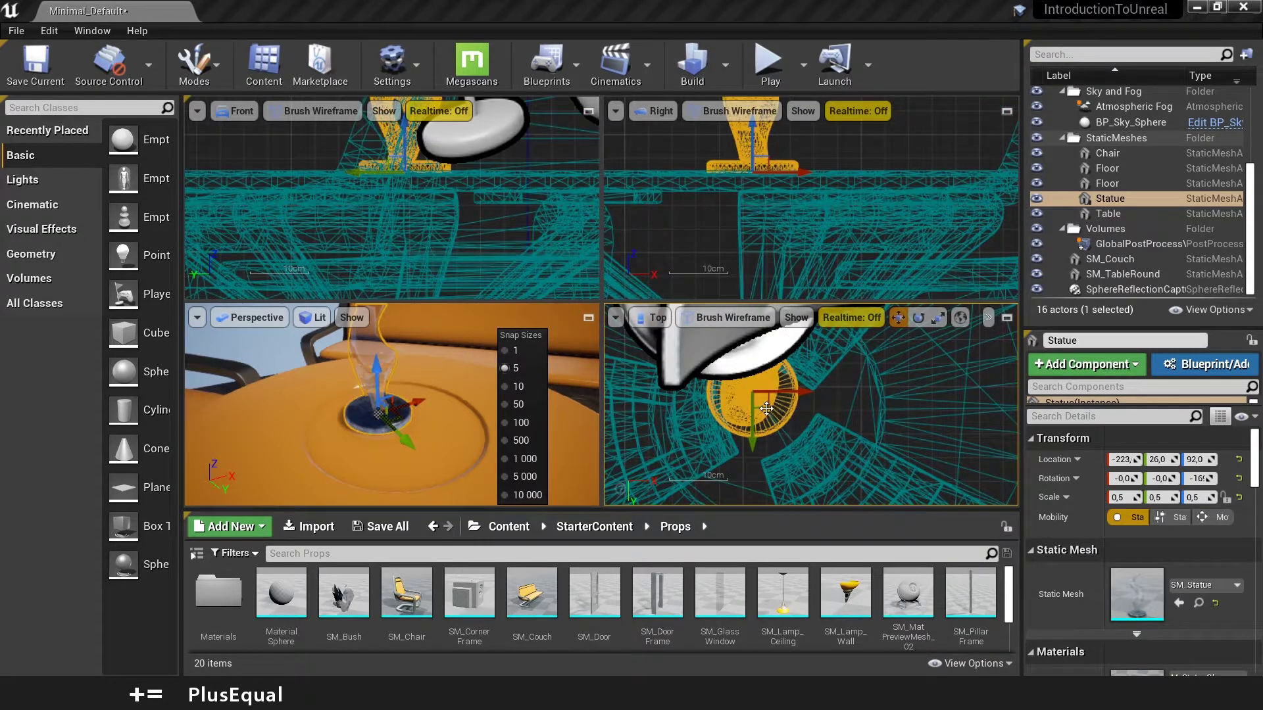
pyautogui.moveTo(776, 411); pyautogui.dragTo(780, 442)
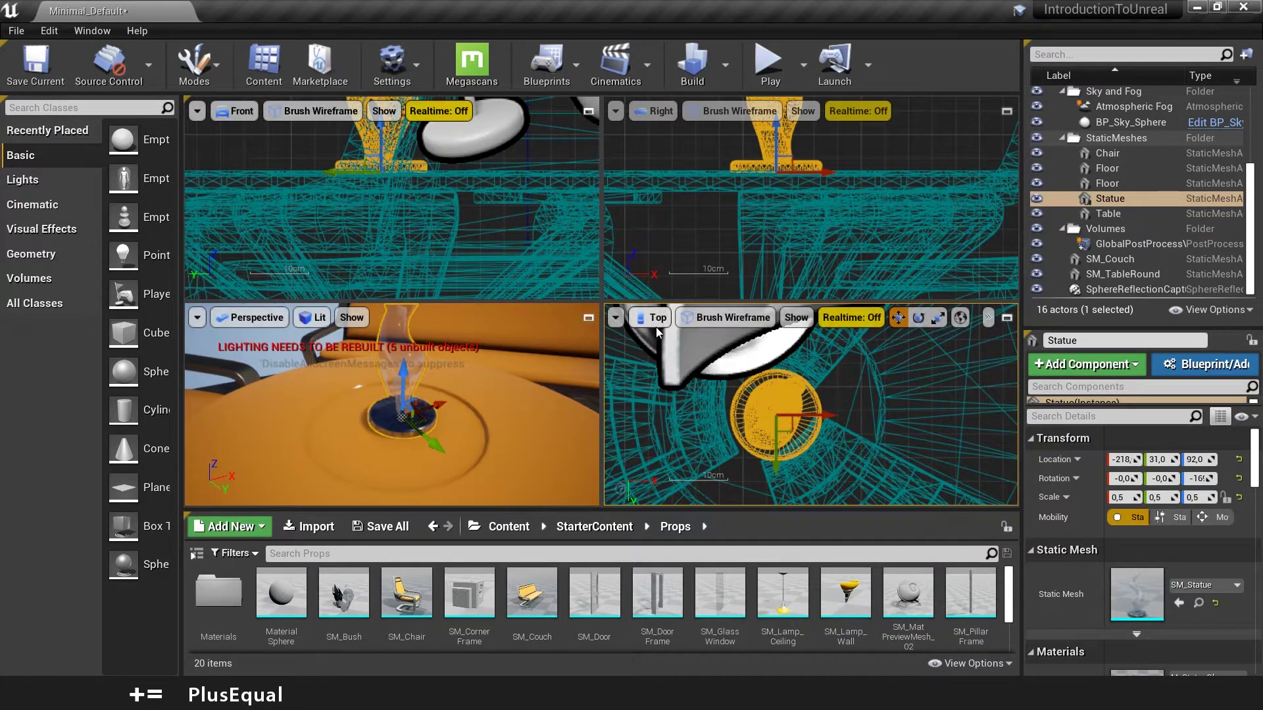
# - Set the position grid snap to 1 and nudge the statue along X to about -220 in the Top view
pyautogui.click(352, 317)
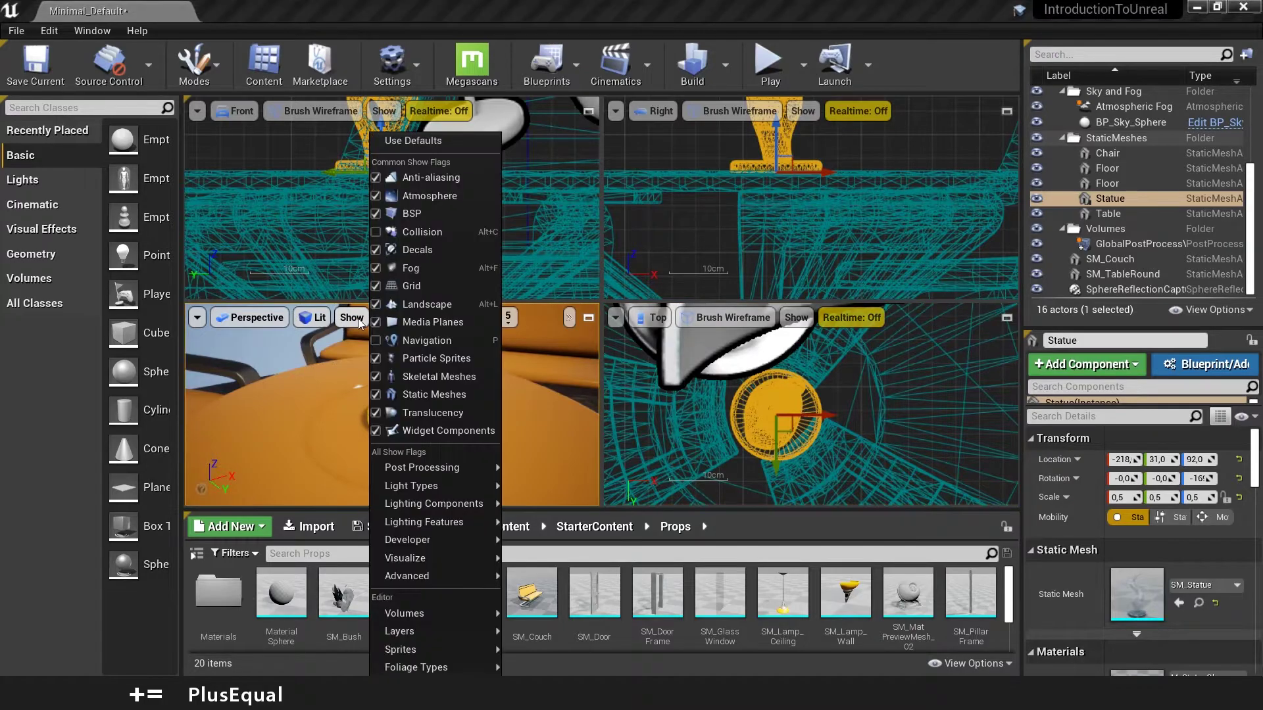
pyautogui.click(358, 324)
pyautogui.click(507, 318)
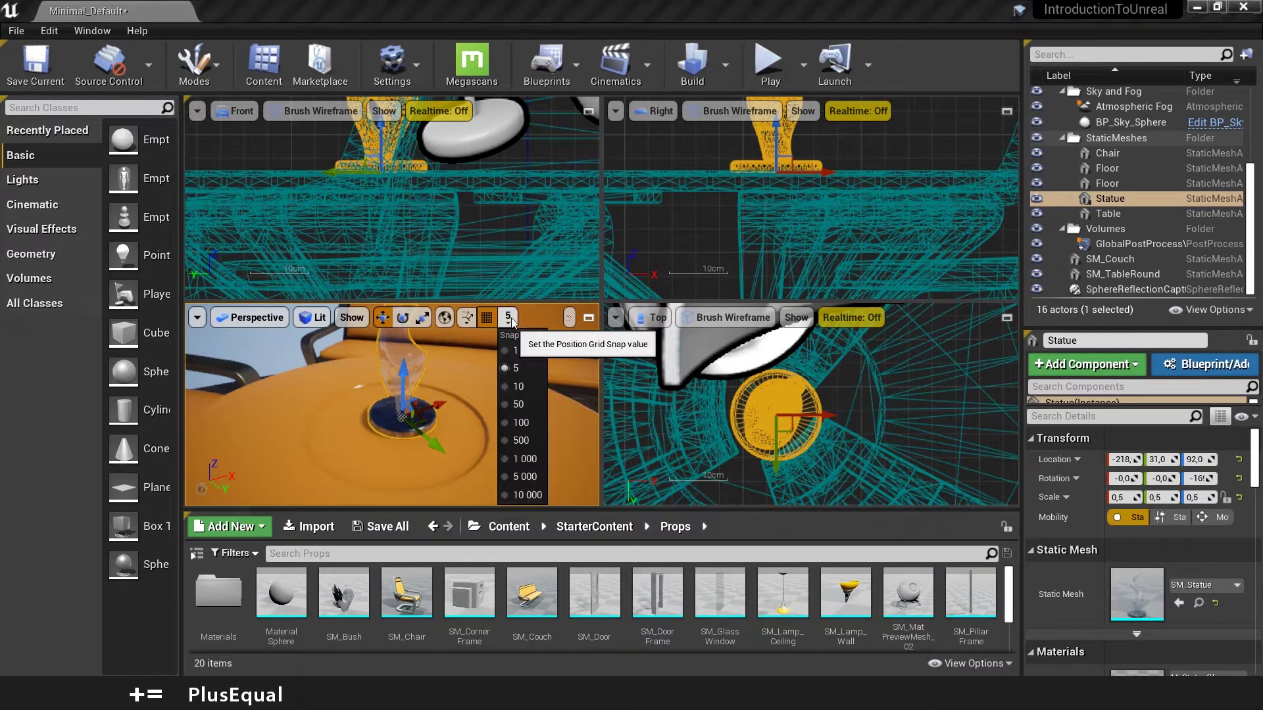
pyautogui.click(509, 352)
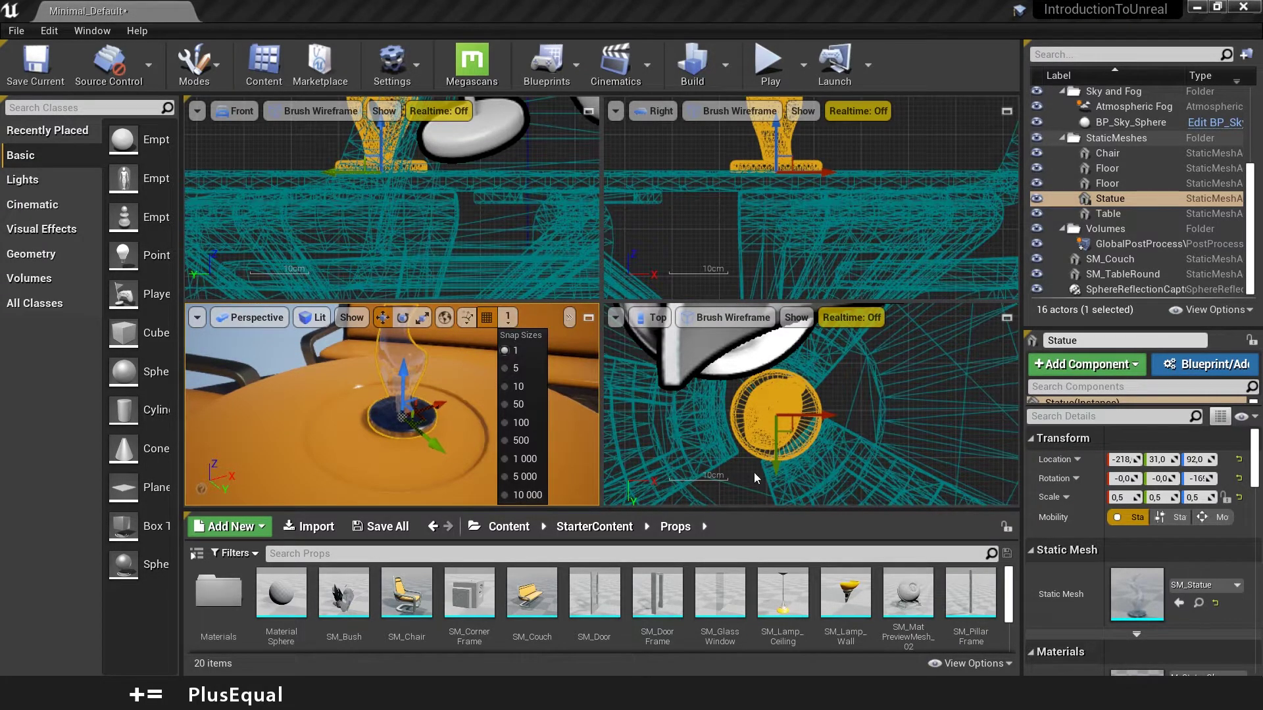
pyautogui.click(795, 431)
pyautogui.moveTo(796, 432); pyautogui.dragTo(785, 432)
# - Nudge the statue along Y in the Top view to 30, onto the centre of the round table
pyautogui.moveTo(807, 463); pyautogui.dragTo(837, 382, button='right')
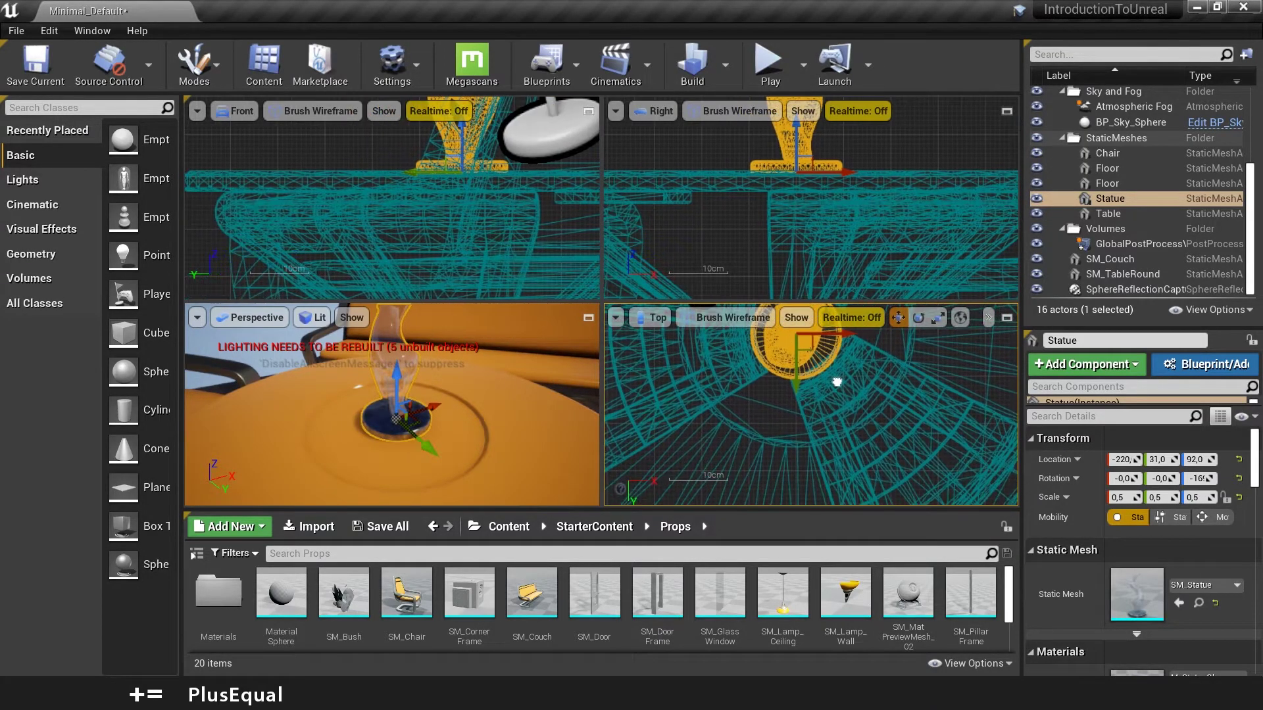
pyautogui.scroll(4, 800, 415)
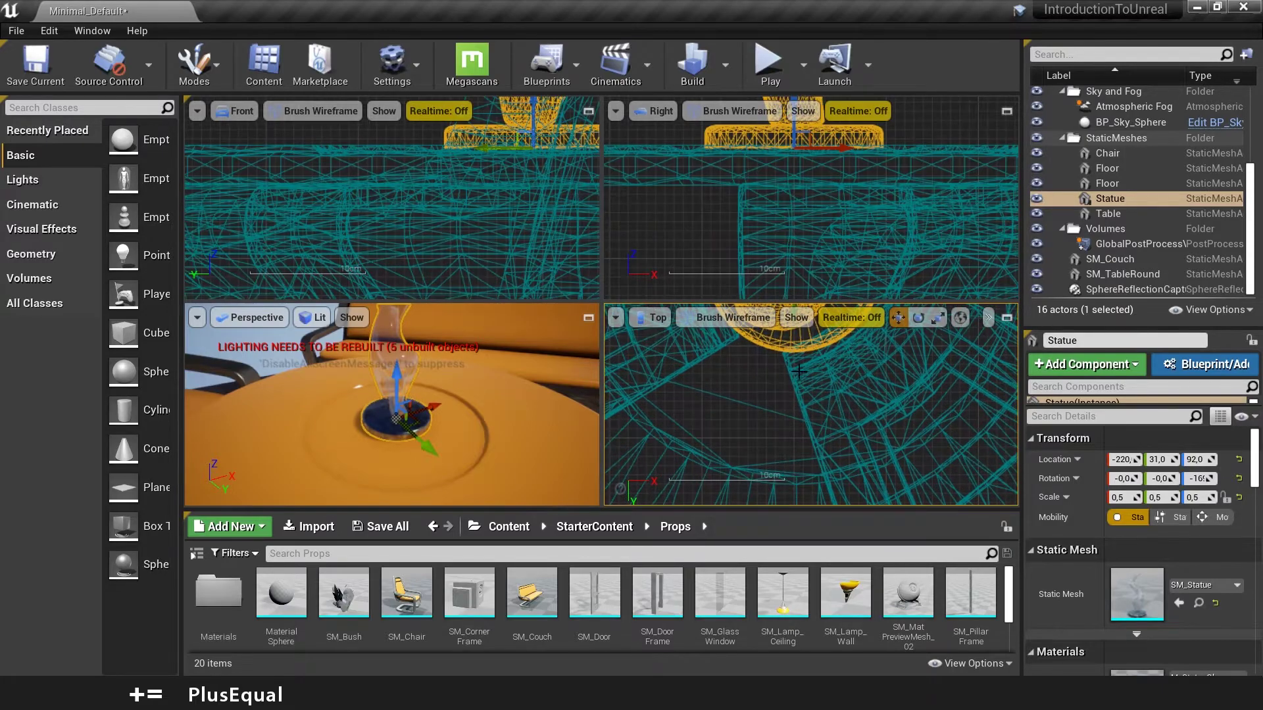
pyautogui.scroll(-2, 793, 403)
pyautogui.moveTo(786, 361); pyautogui.dragTo(871, 415, button='right')
pyautogui.scroll(-2, 848, 443)
pyautogui.scroll(-2, 848, 443)
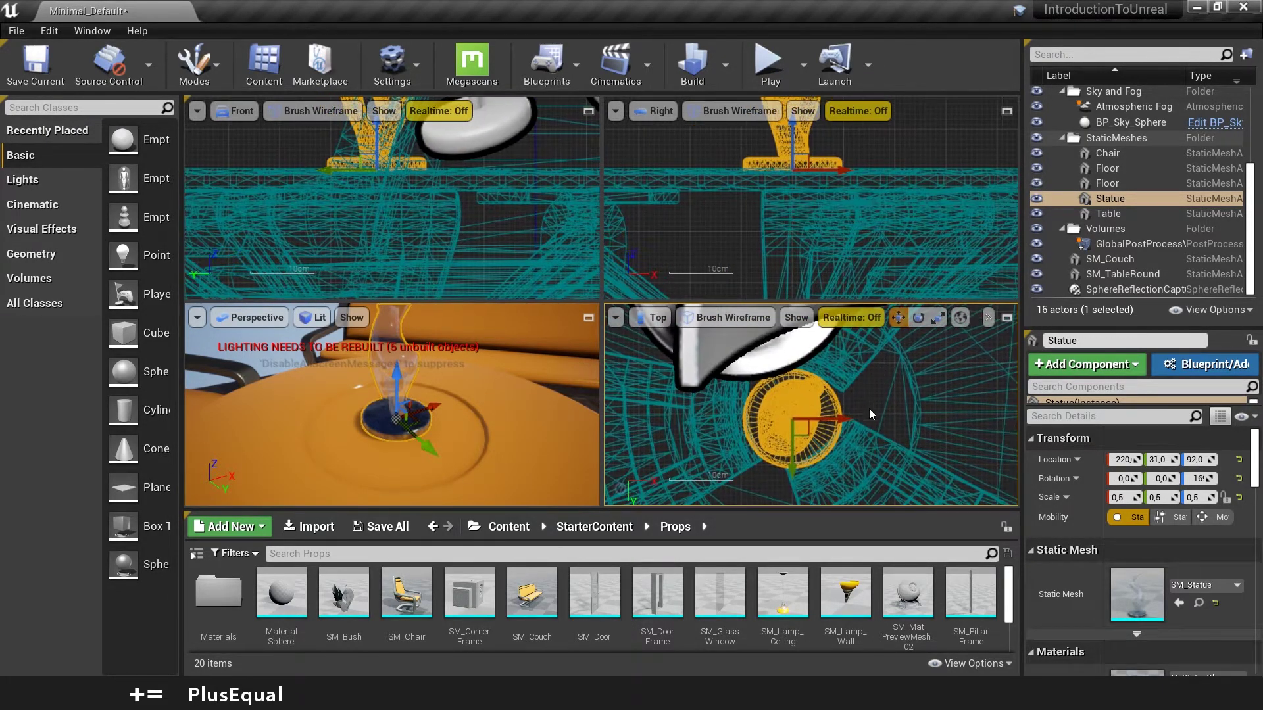
pyautogui.scroll(2, 800, 451)
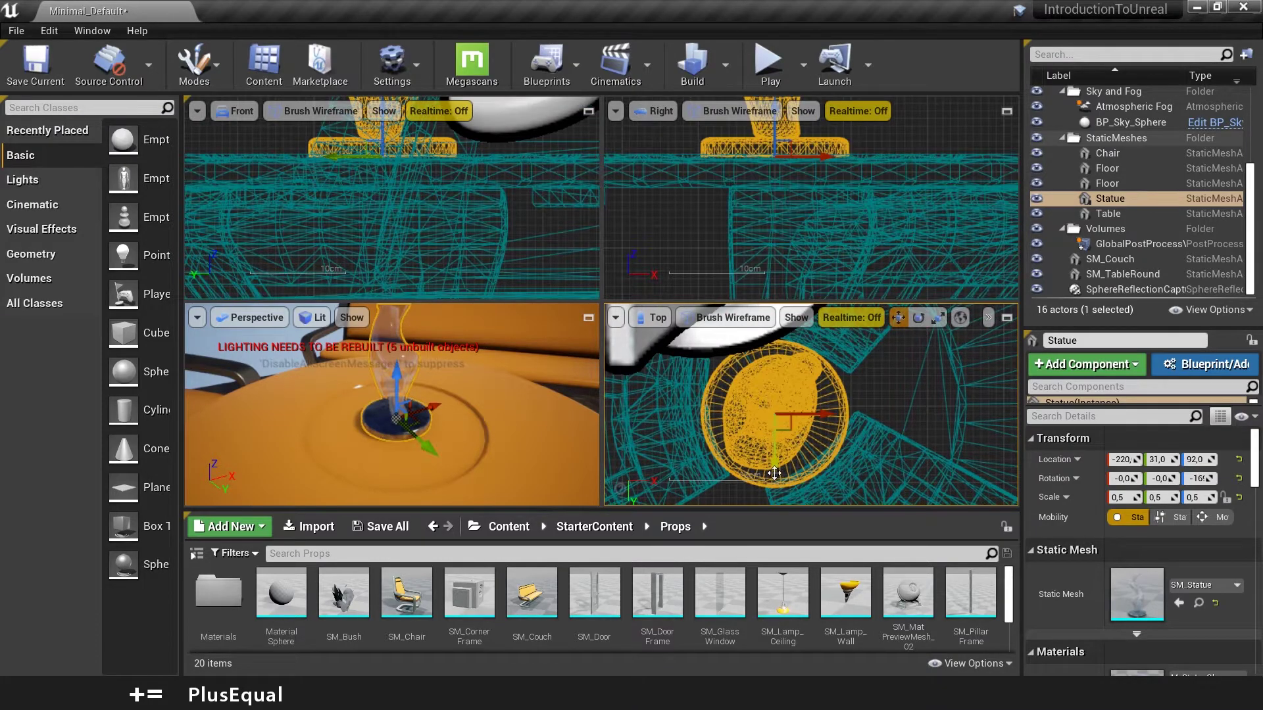
pyautogui.moveTo(774, 473); pyautogui.dragTo(777, 467)
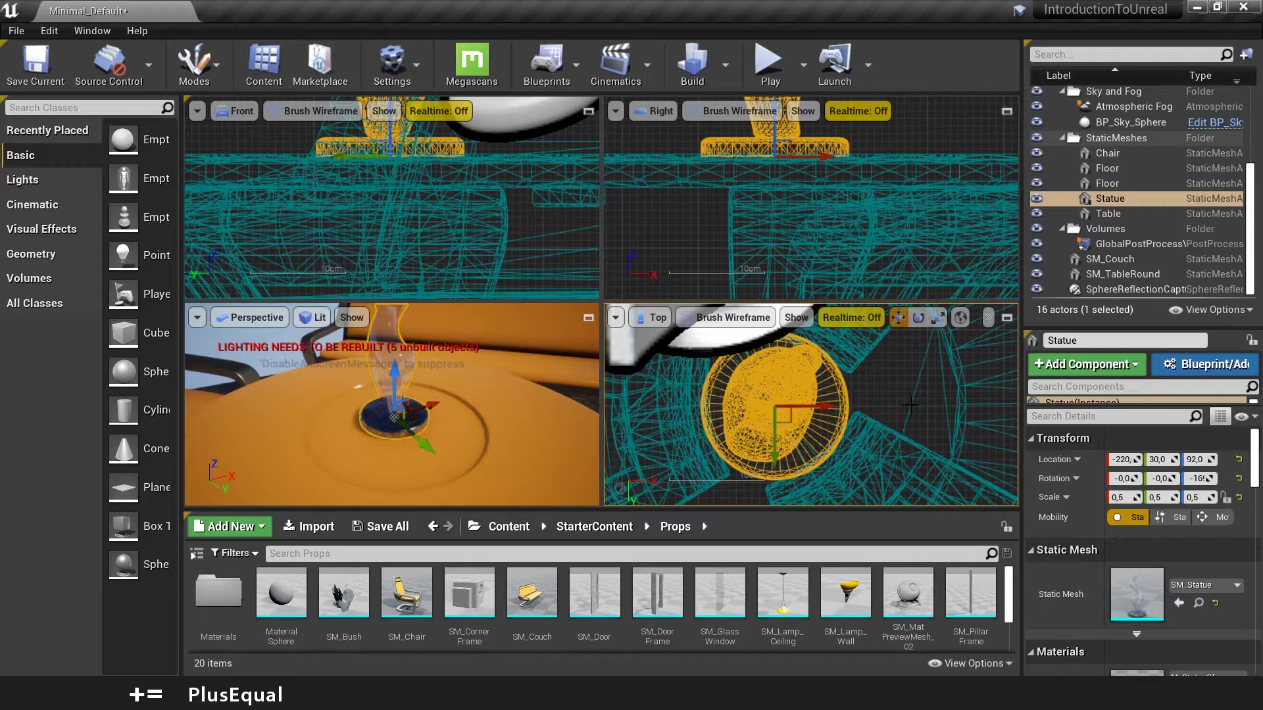
# - Maximize the Top viewport and examine how the statue sits on the round table, both close up and from afar
pyautogui.scroll(-5, 843, 424)
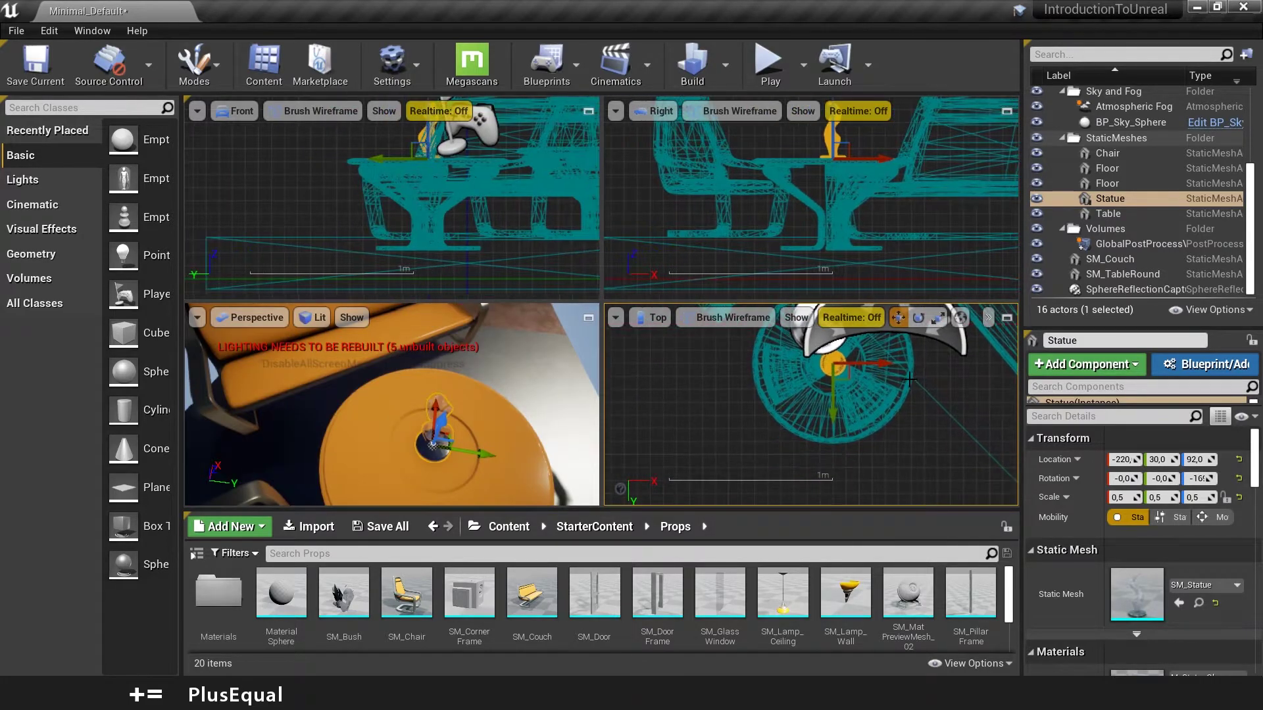
pyautogui.moveTo(746, 396); pyautogui.dragTo(760, 384, button='right')
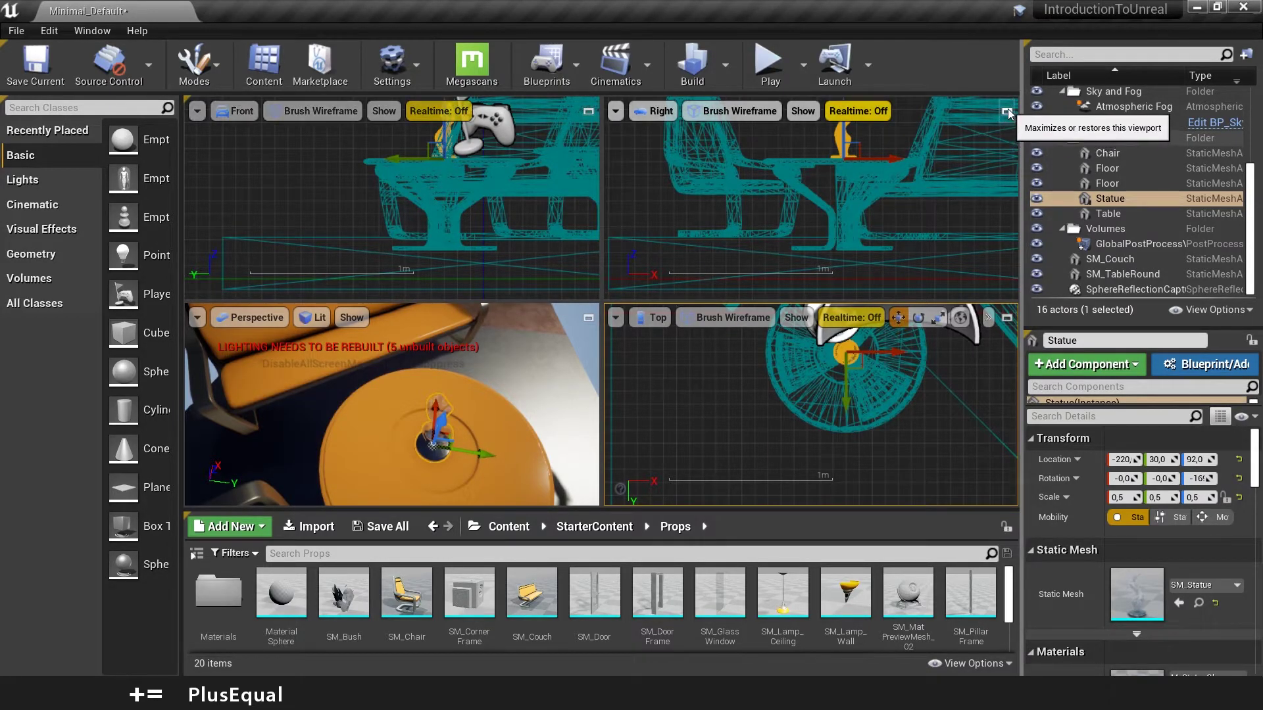
pyautogui.click(1007, 319)
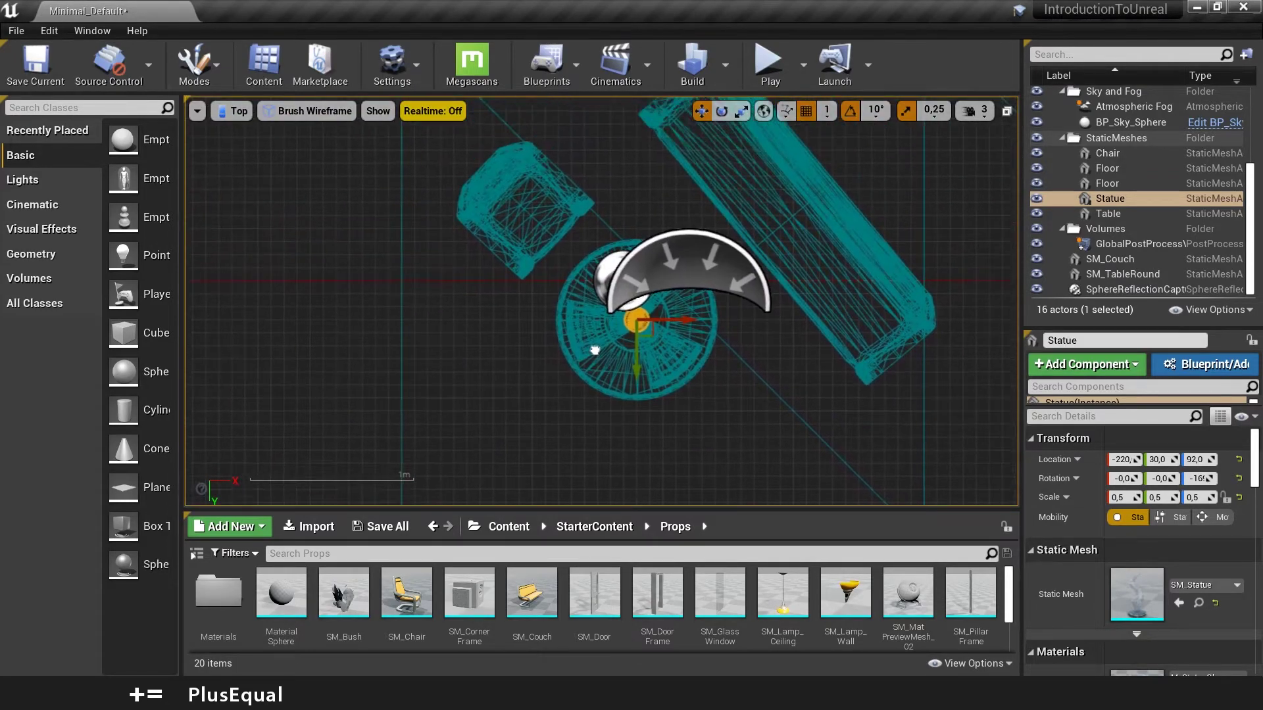
pyautogui.scroll(6, 595, 350)
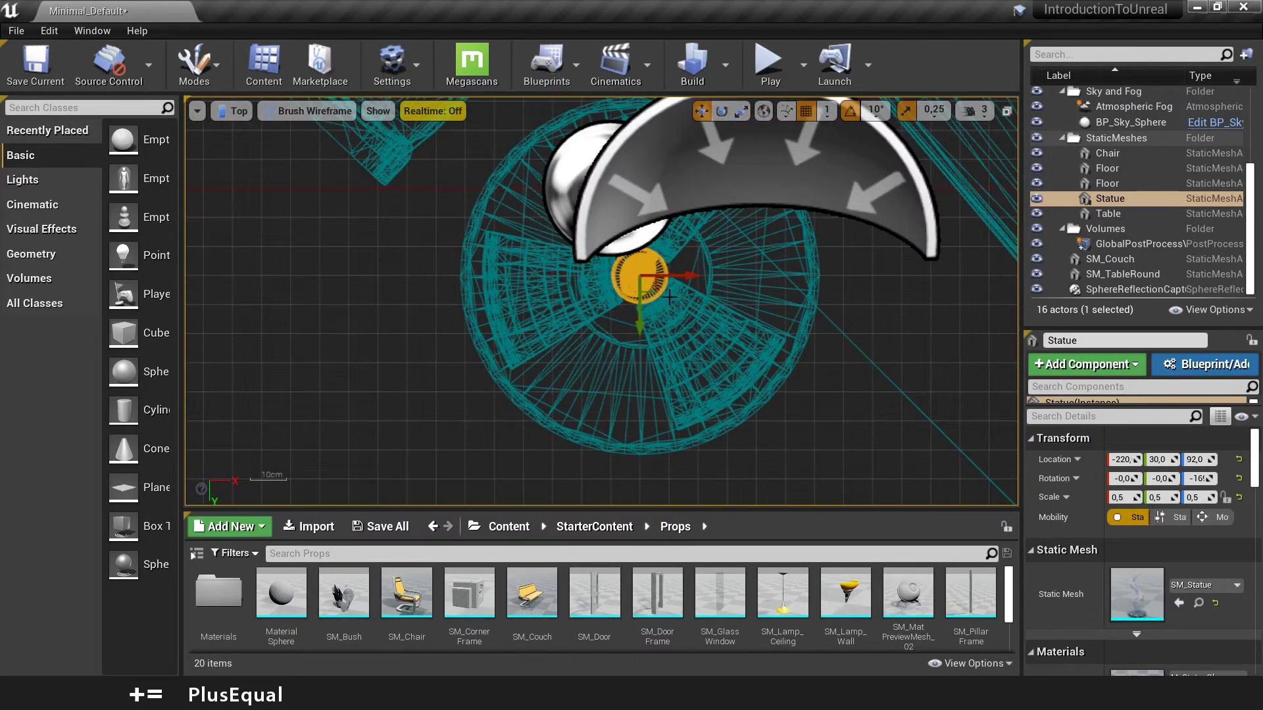
pyautogui.scroll(5, 669, 298)
pyautogui.scroll(-10, 656, 272)
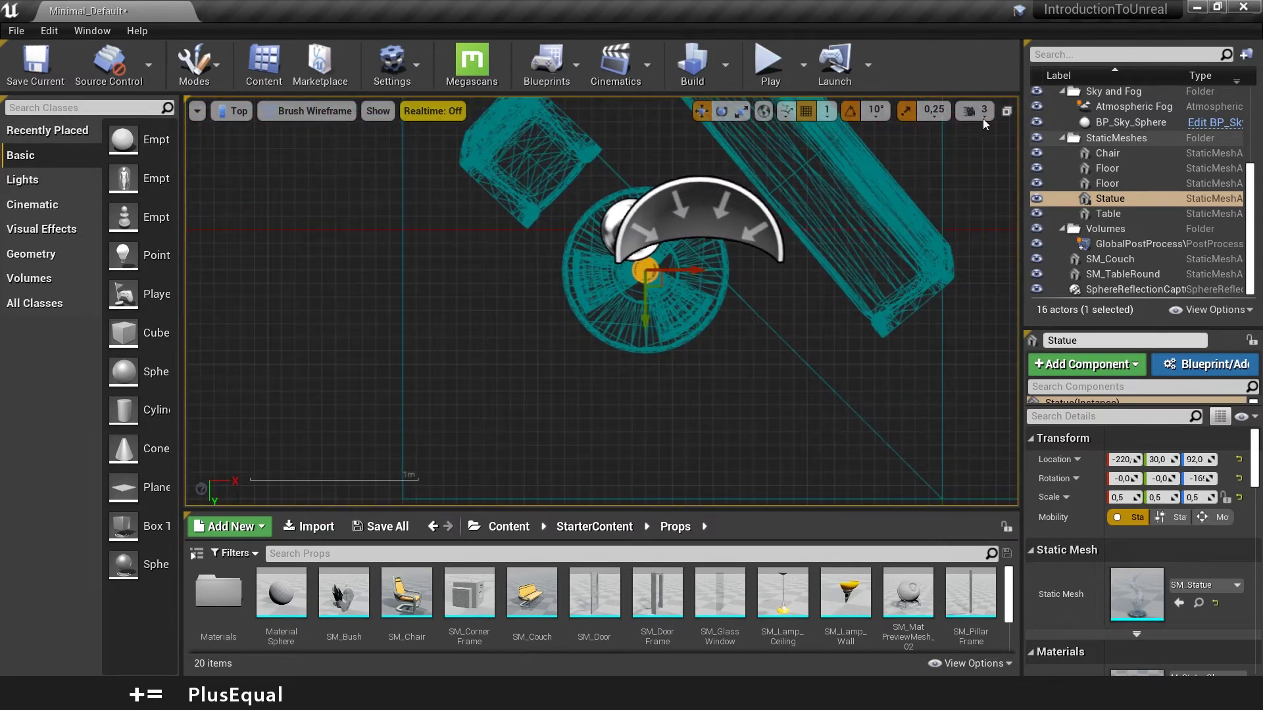
# - Return to the four-viewport layout and maximize the Perspective viewport, framing the table, chair and couch from the side
pyautogui.click(1007, 111)
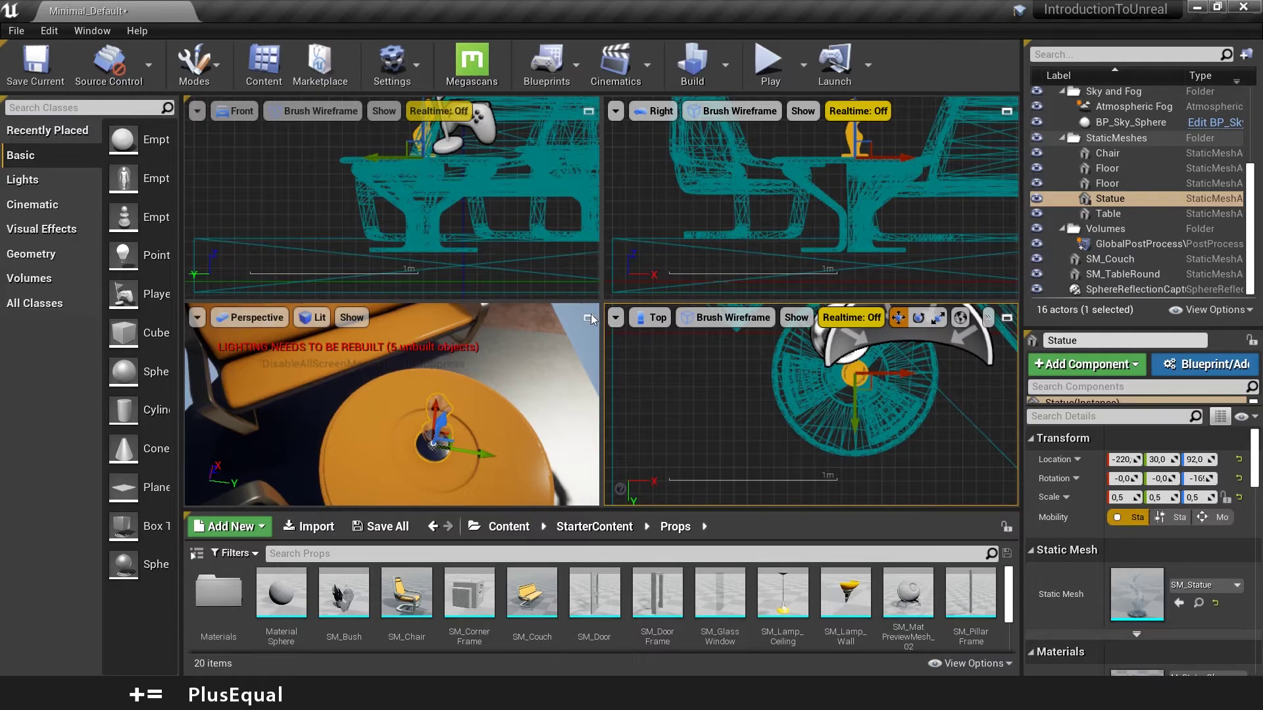
pyautogui.click(589, 318)
pyautogui.moveTo(600, 304)
pyautogui.mouseDown(button='right')
pyautogui.moveTo(684, 299)
pyautogui.moveTo(757, 253)
pyautogui.moveTo(795, 246)
pyautogui.moveTo(855, 266)
pyautogui.moveTo(974, 263)
pyautogui.moveTo(914, 230)
pyautogui.moveTo(901, 270)
pyautogui.moveTo(954, 263)
pyautogui.moveTo(954, 204)
pyautogui.moveTo(980, 269)
pyautogui.moveTo(940, 253)
pyautogui.moveTo(970, 257)
pyautogui.moveTo(964, 246)
pyautogui.moveTo(589, 317)
pyautogui.mouseUp(button='right')
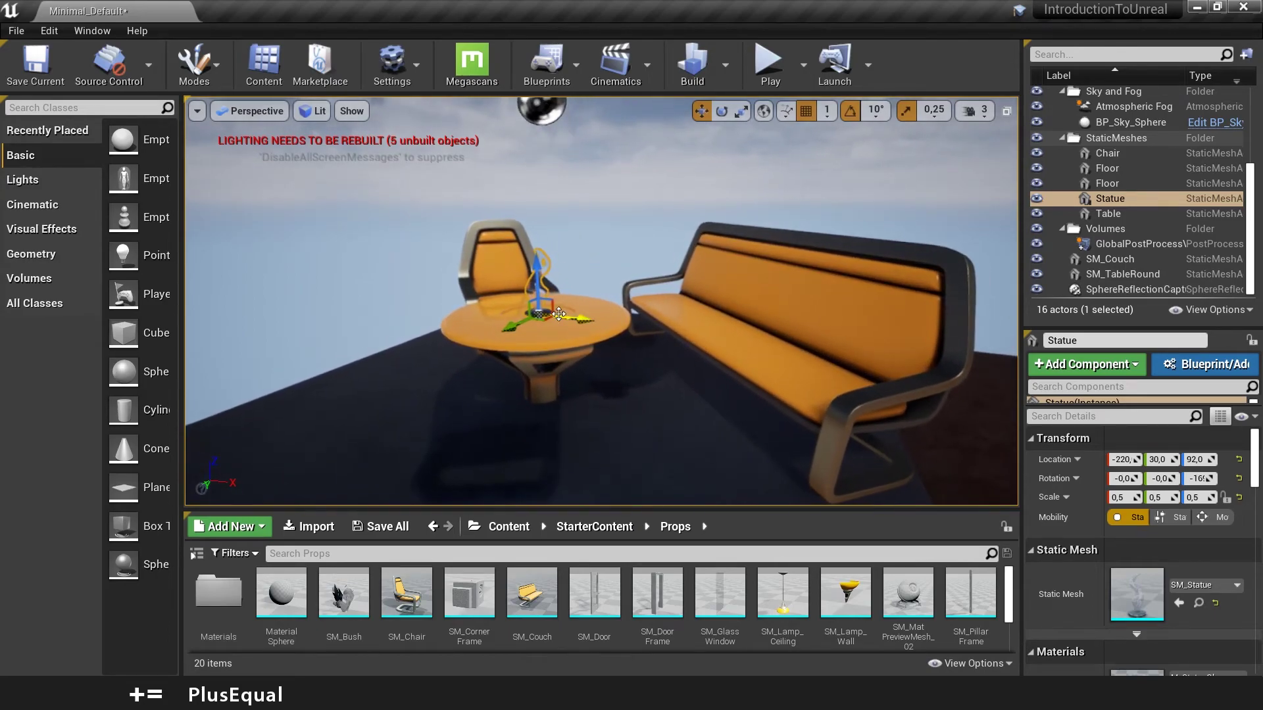